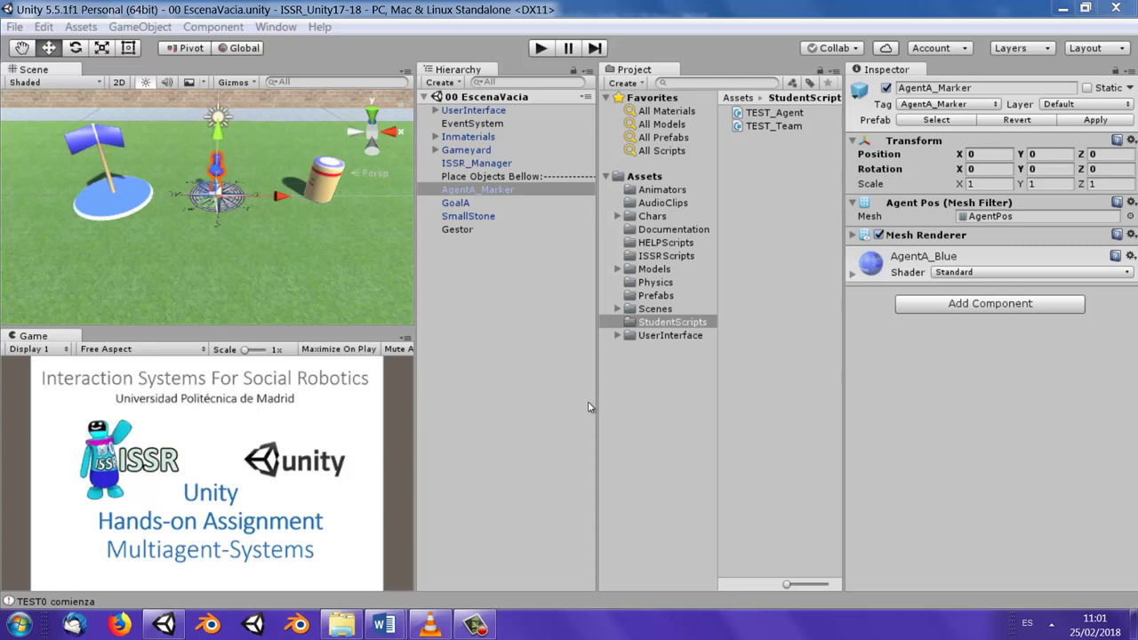
Inspect the small stone, the agent marker and the GoalA goal flag in the Unity scene
{"action": "left_click", "coordinate": [335, 177]}
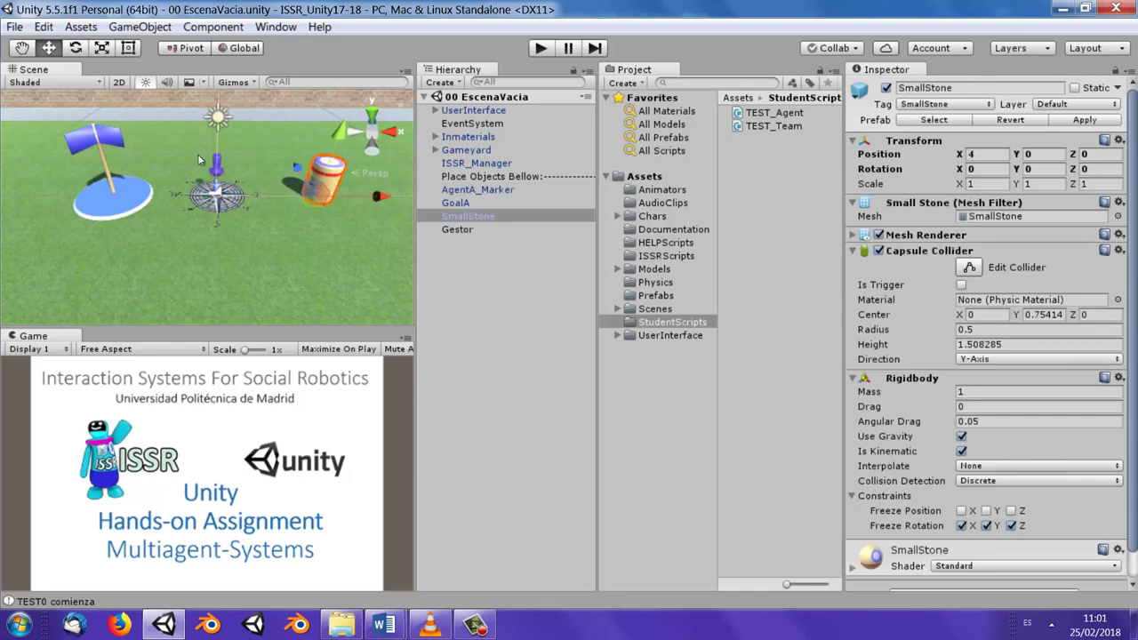
{"action": "left_click", "coordinate": [222, 180]}
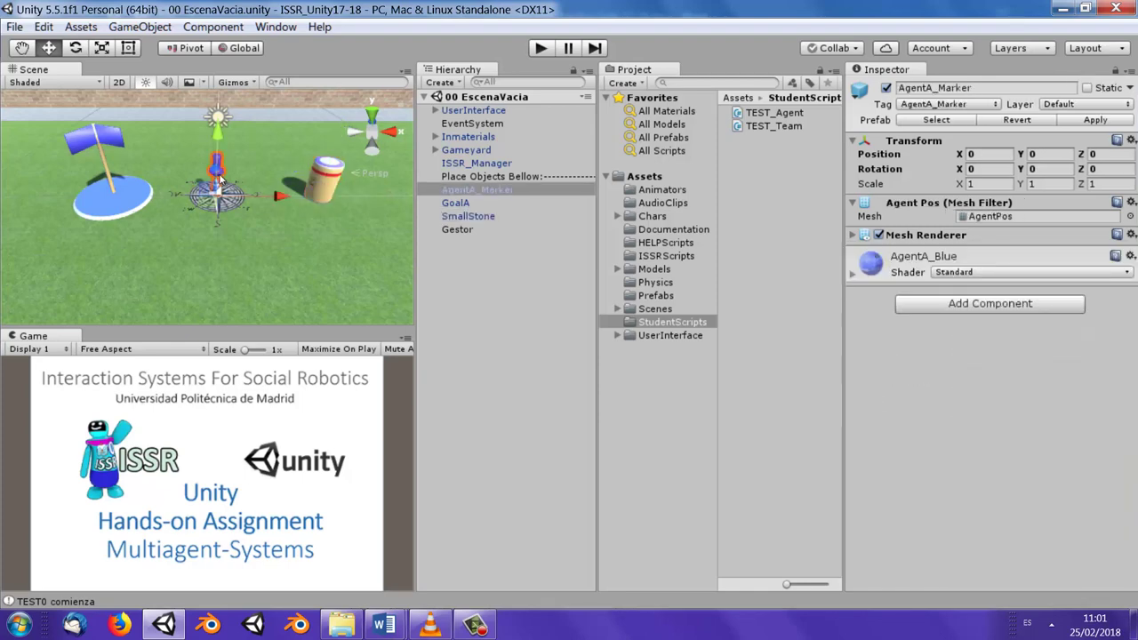
{"action": "left_click", "coordinate": [105, 143]}
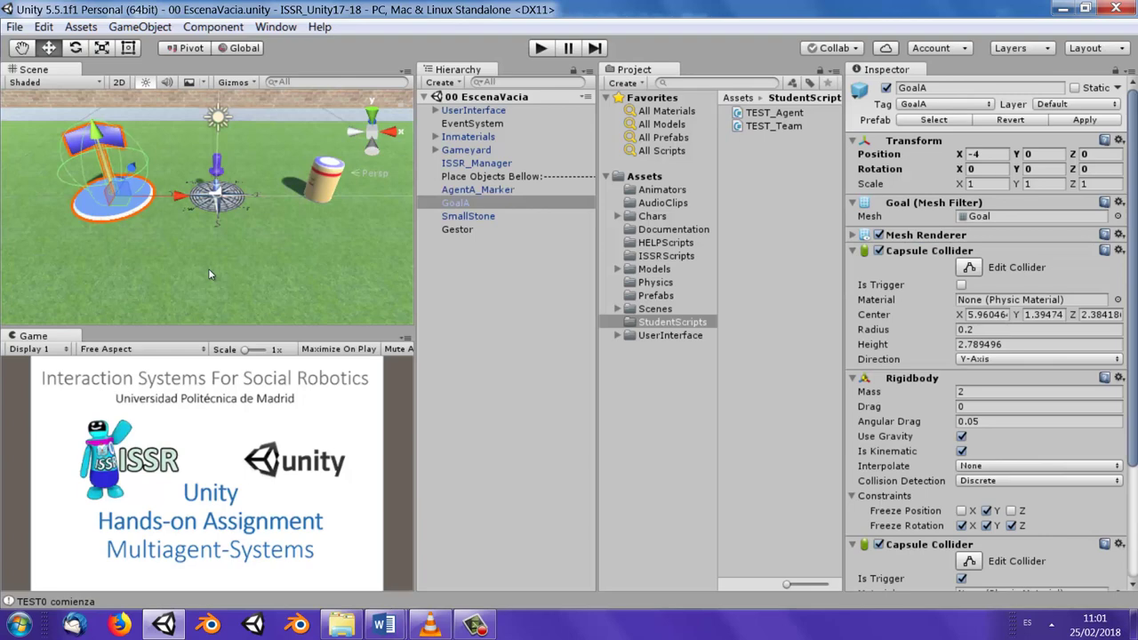
Look through the open Word documents, including the Práctica2 assignment, then return to Unity
{"action": "mouse_move", "coordinate": [384, 625]}
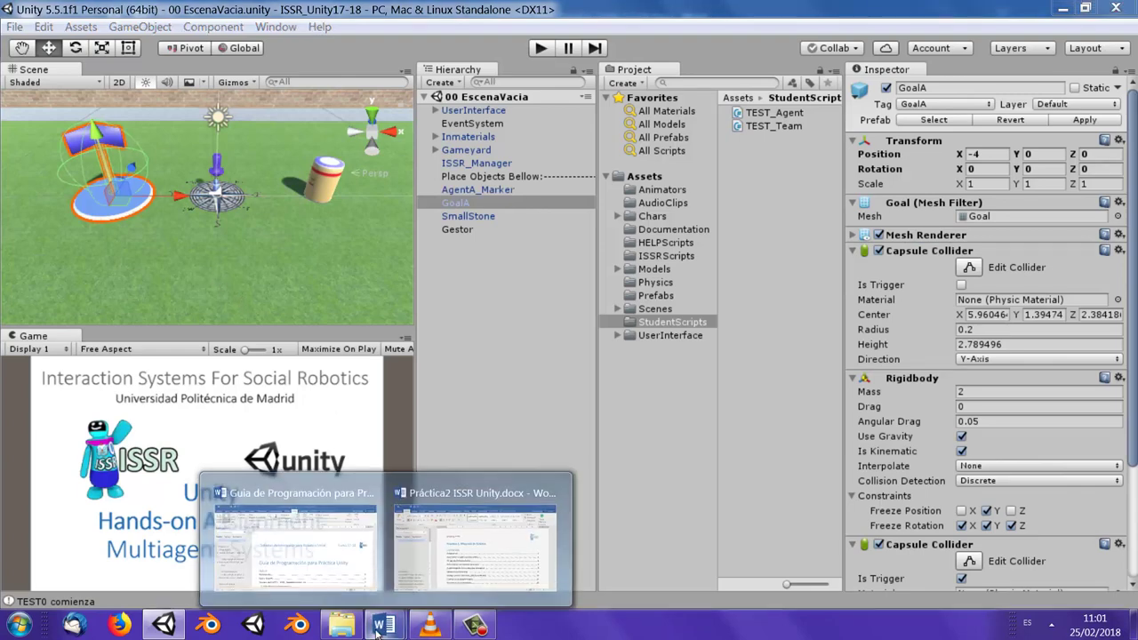
{"action": "left_click", "coordinate": [334, 569]}
{"action": "left_click", "coordinate": [480, 538]}
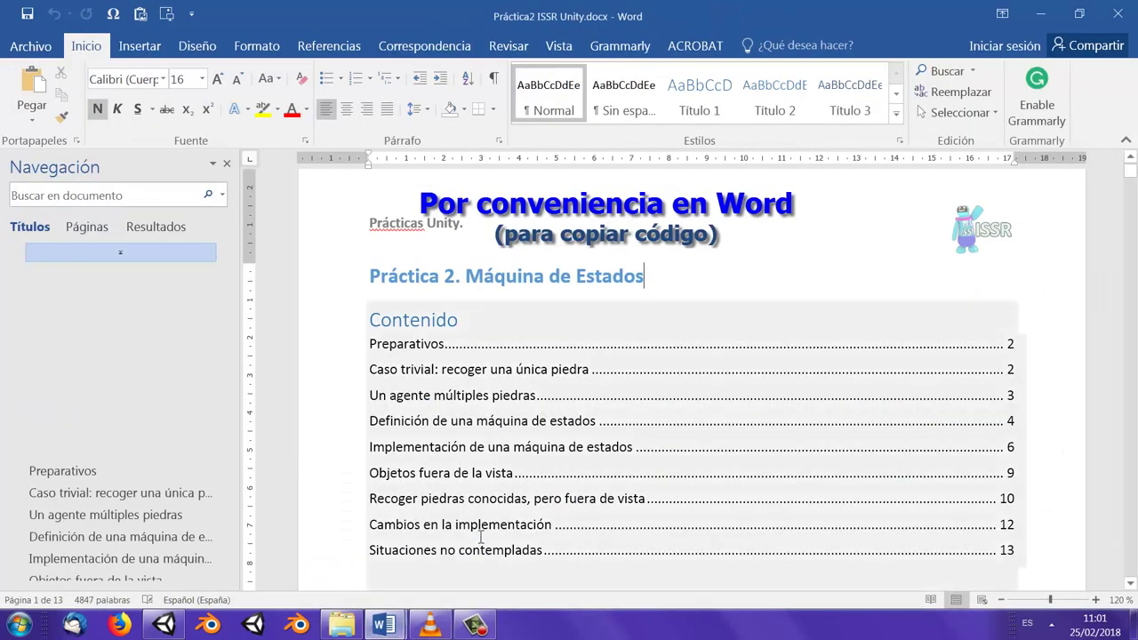
{"action": "left_click", "coordinate": [384, 625]}
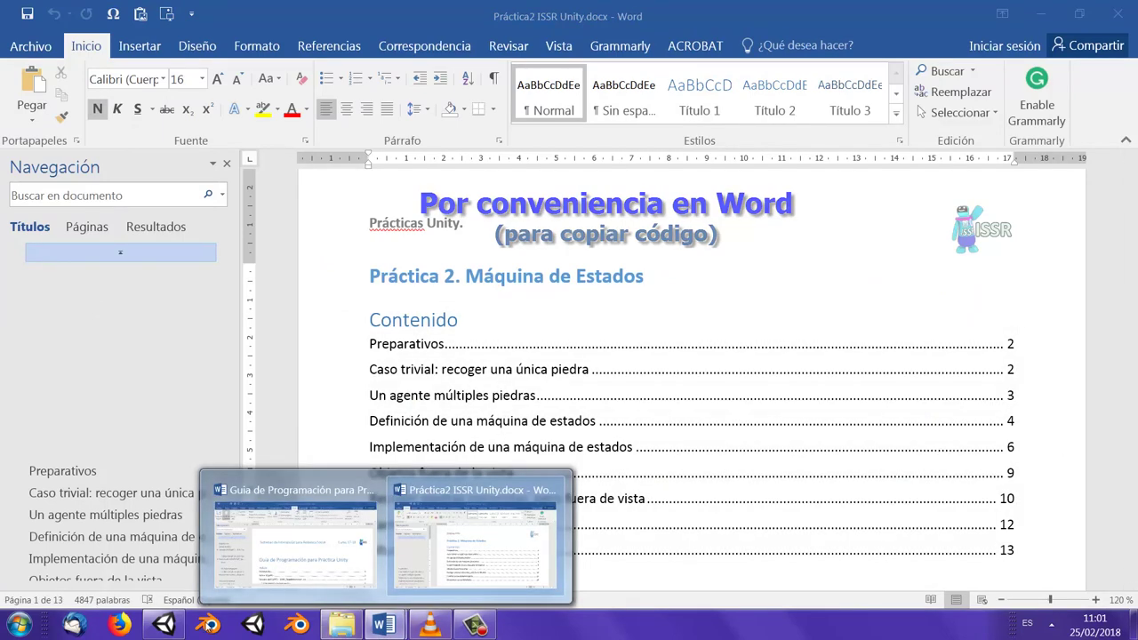
{"action": "left_click", "coordinate": [164, 625]}
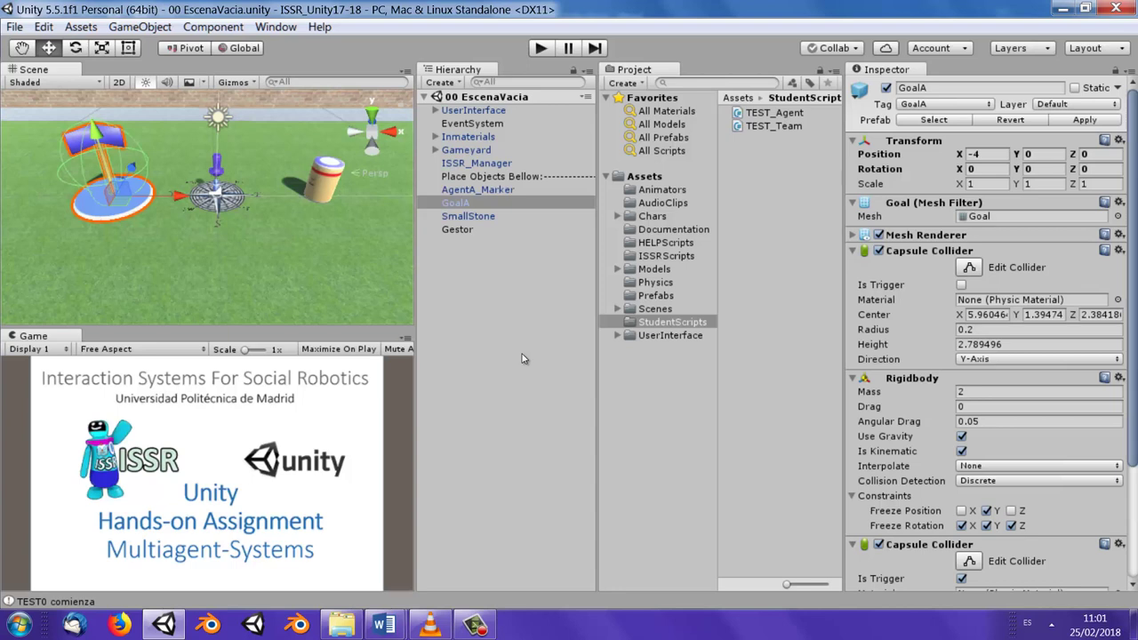
Re-inspect the properties of the small stone and the agent marker
{"action": "left_click", "coordinate": [313, 180]}
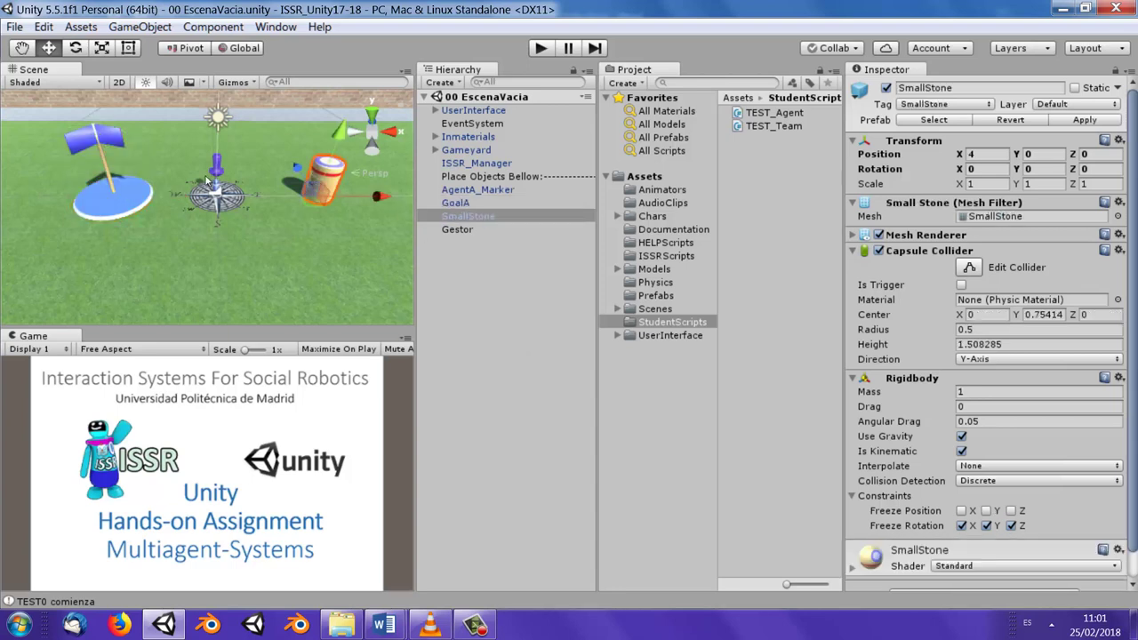
{"action": "left_click", "coordinate": [217, 171]}
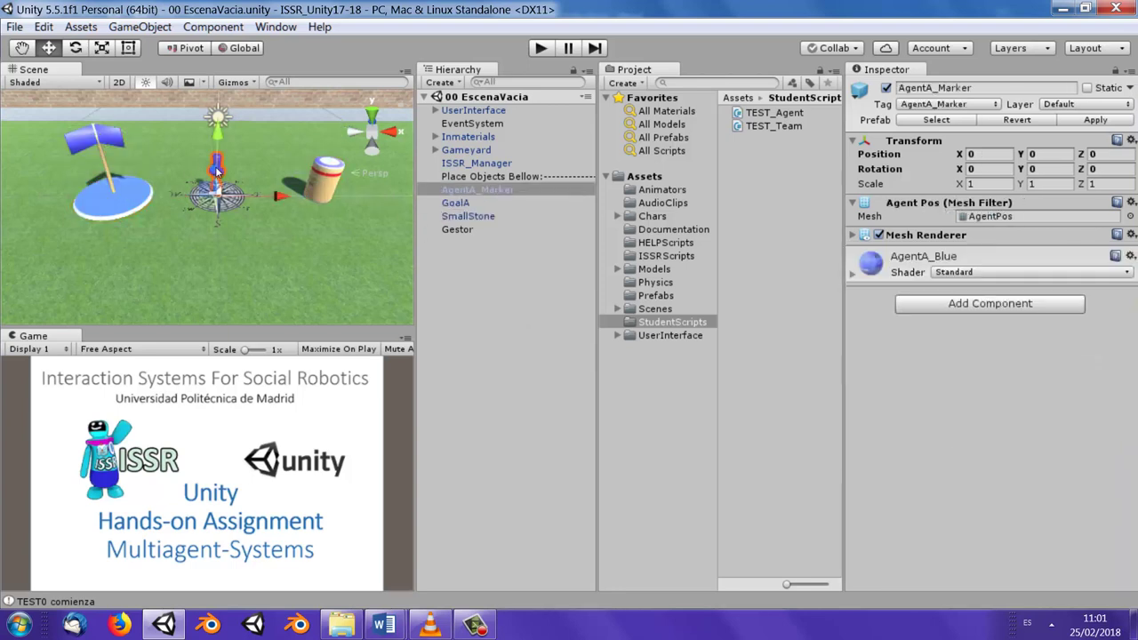
{"action": "left_click", "coordinate": [318, 173]}
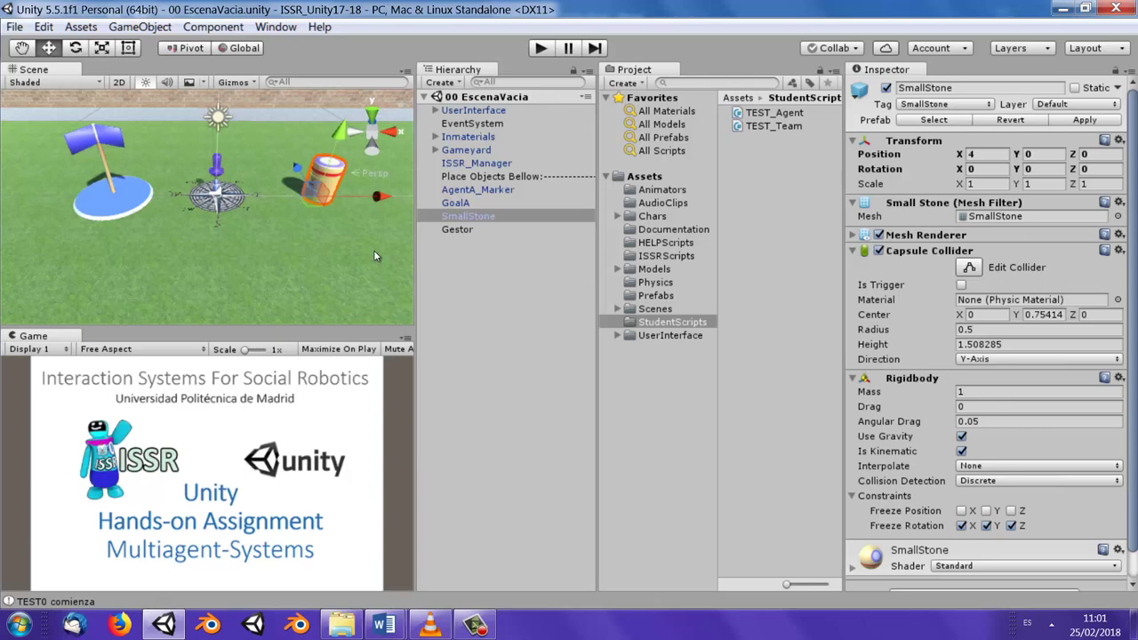
Open the programming guide at its Gestores de eventos section
{"action": "mouse_move", "coordinate": [386, 619]}
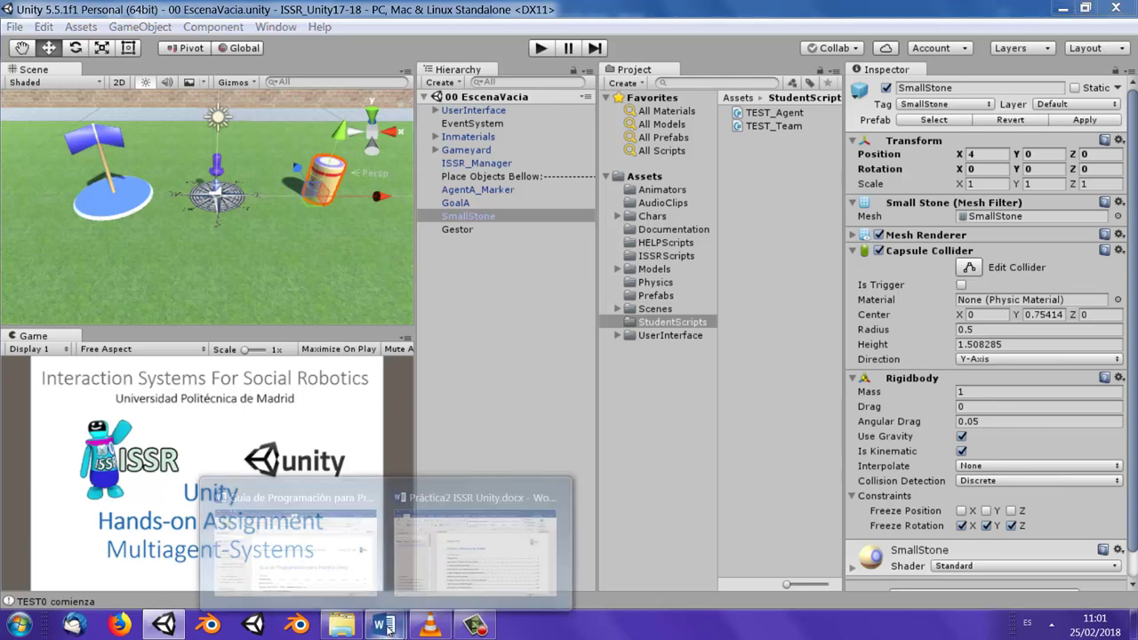
{"action": "left_click", "coordinate": [293, 537]}
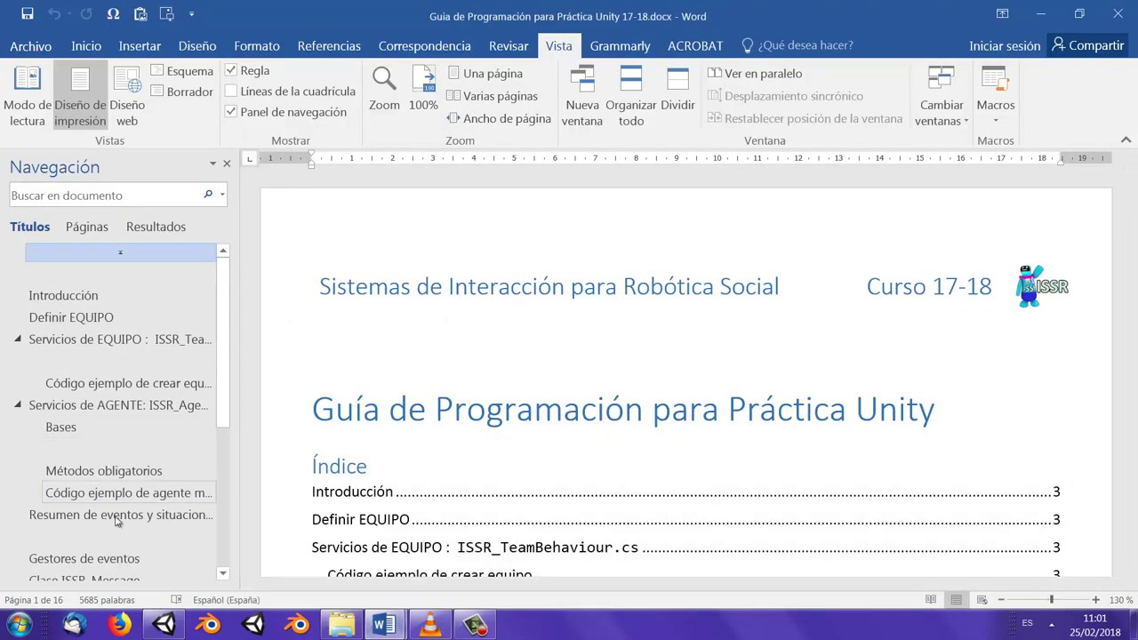
{"action": "left_click", "coordinate": [100, 560]}
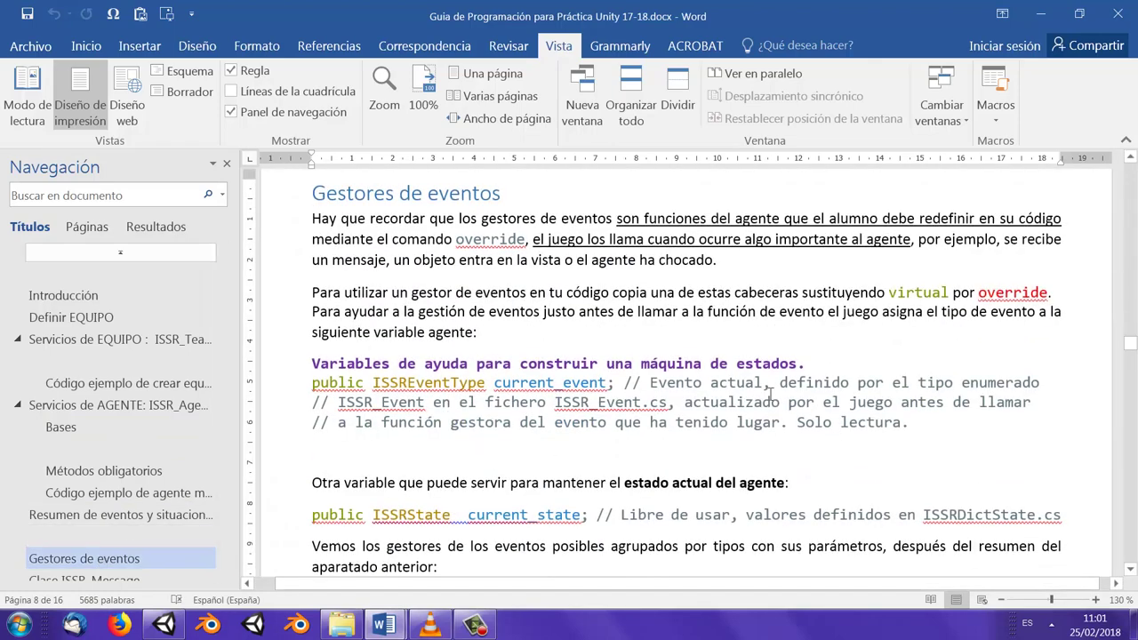
{"action": "scroll", "coordinate": [770, 394], "scroll_direction": "down", "scroll_amount": 3}
{"action": "scroll", "coordinate": [770, 393], "scroll_direction": "down", "scroll_amount": 5}
{"action": "scroll", "coordinate": [675, 405], "scroll_direction": "up", "scroll_amount": 3}
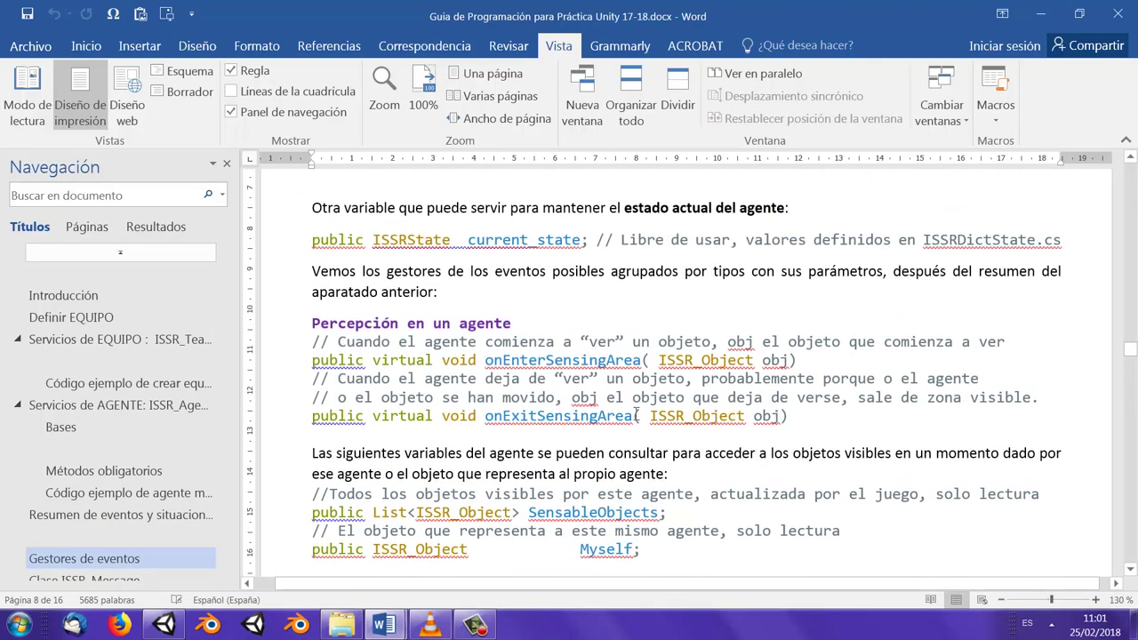
Read the onEnterSensingArea, onExitSensingArea and SensableObjects entries under Percepción
{"action": "double_click", "coordinate": [551, 360]}
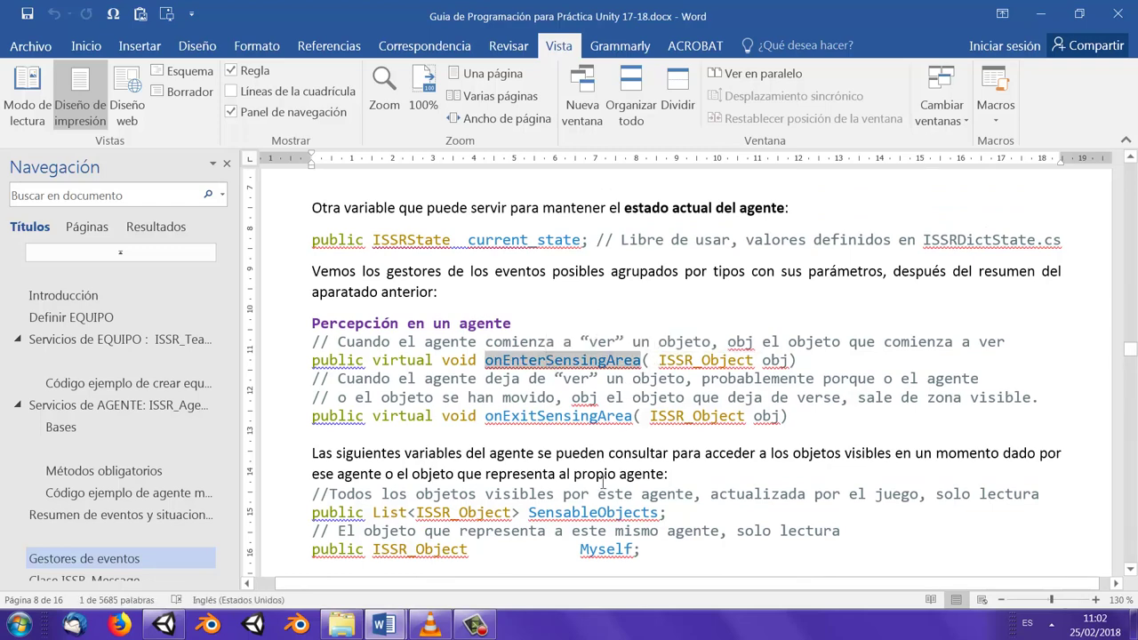
{"action": "double_click", "coordinate": [560, 416]}
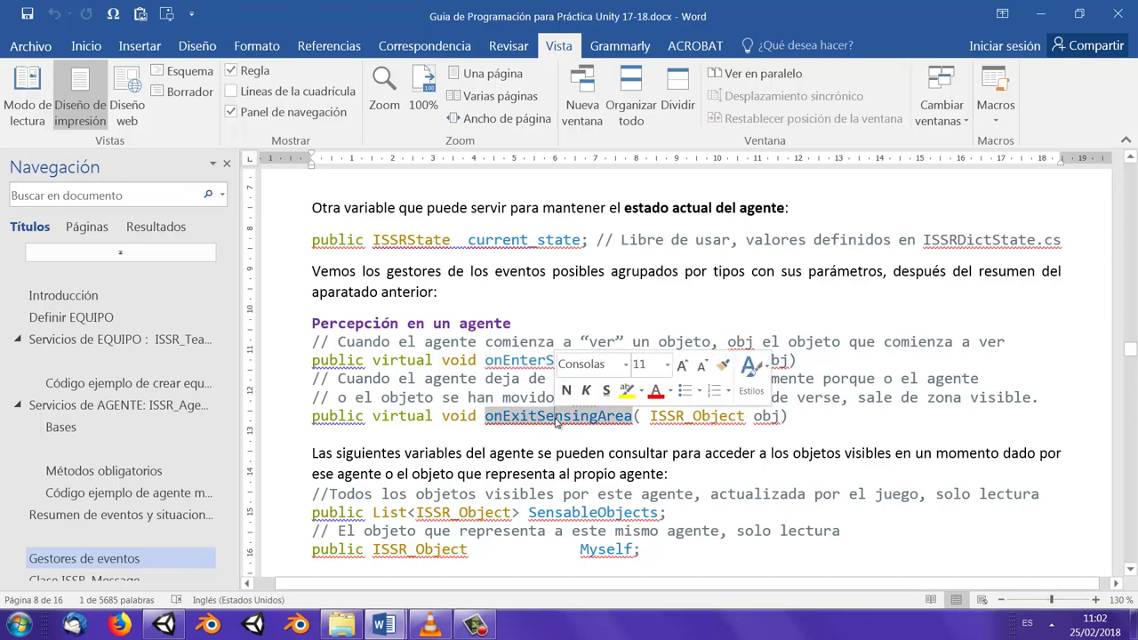
{"action": "left_click", "coordinate": [558, 454]}
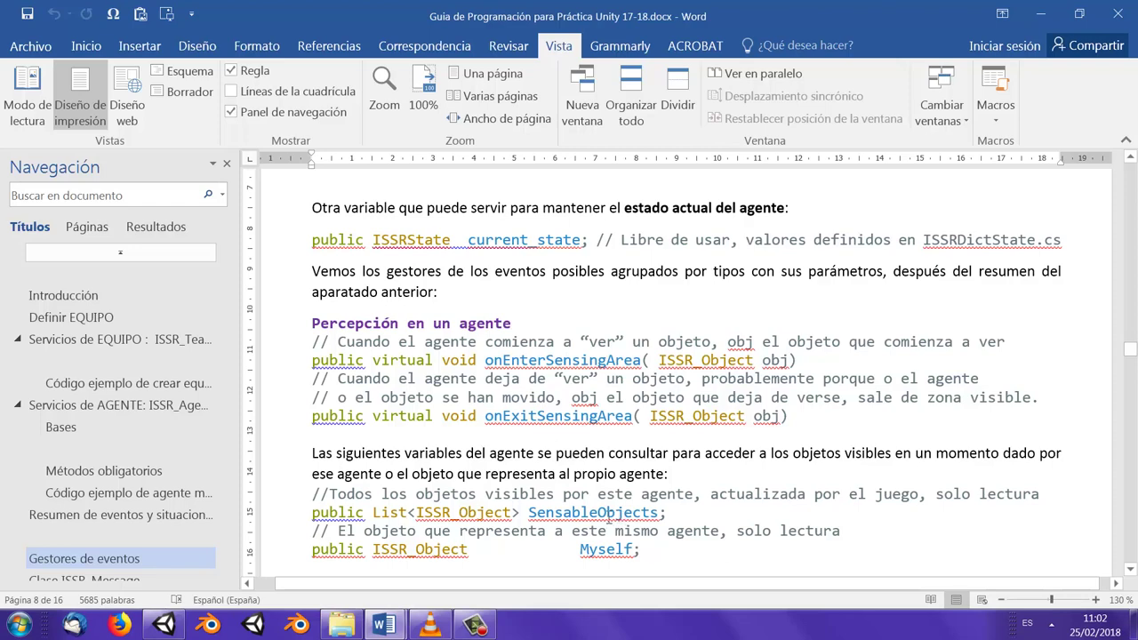
{"action": "double_click", "coordinate": [610, 513]}
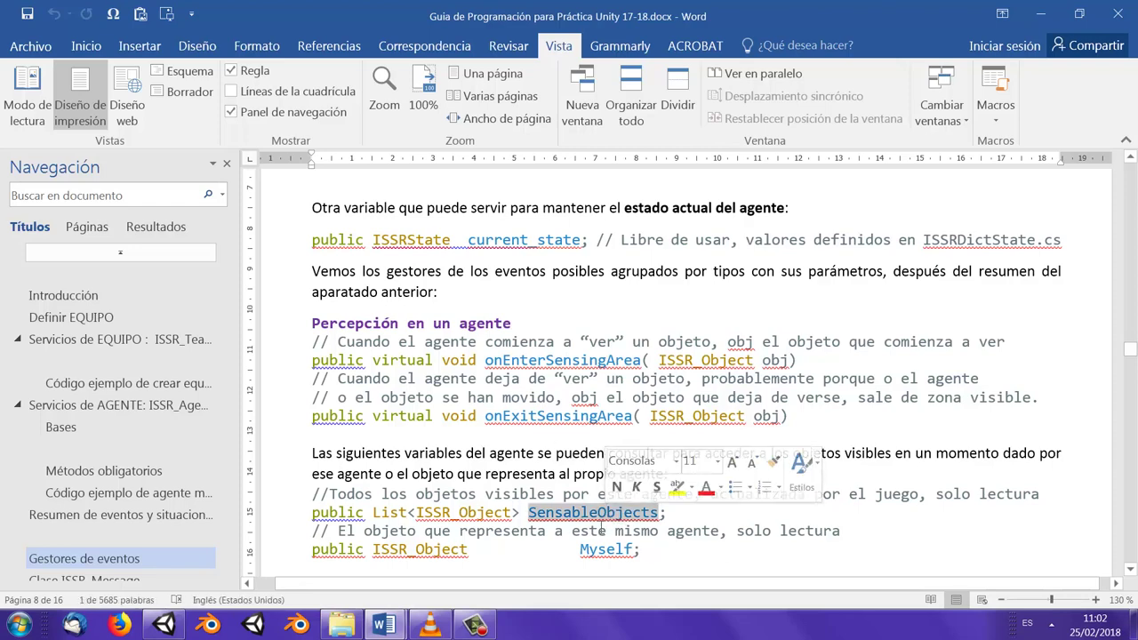
{"action": "left_click", "coordinate": [789, 439]}
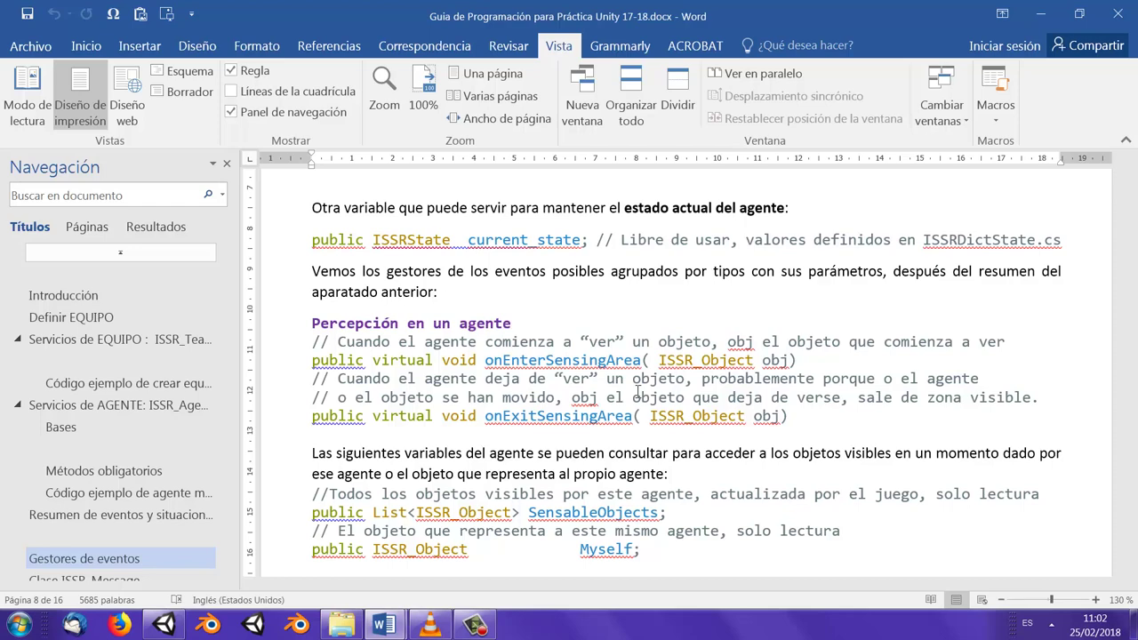
{"action": "left_click", "coordinate": [164, 625]}
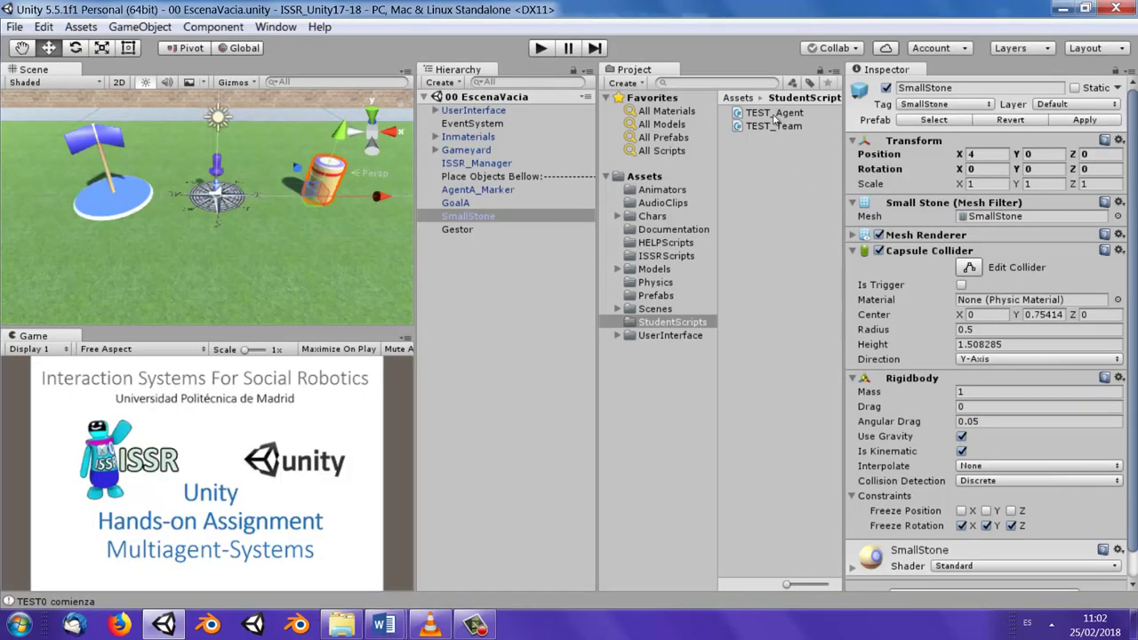
Open TEST_Agent in MonoDevelop and add blank lines after the Update method
{"action": "left_click", "coordinate": [776, 118]}
{"action": "double_click", "coordinate": [775, 118]}
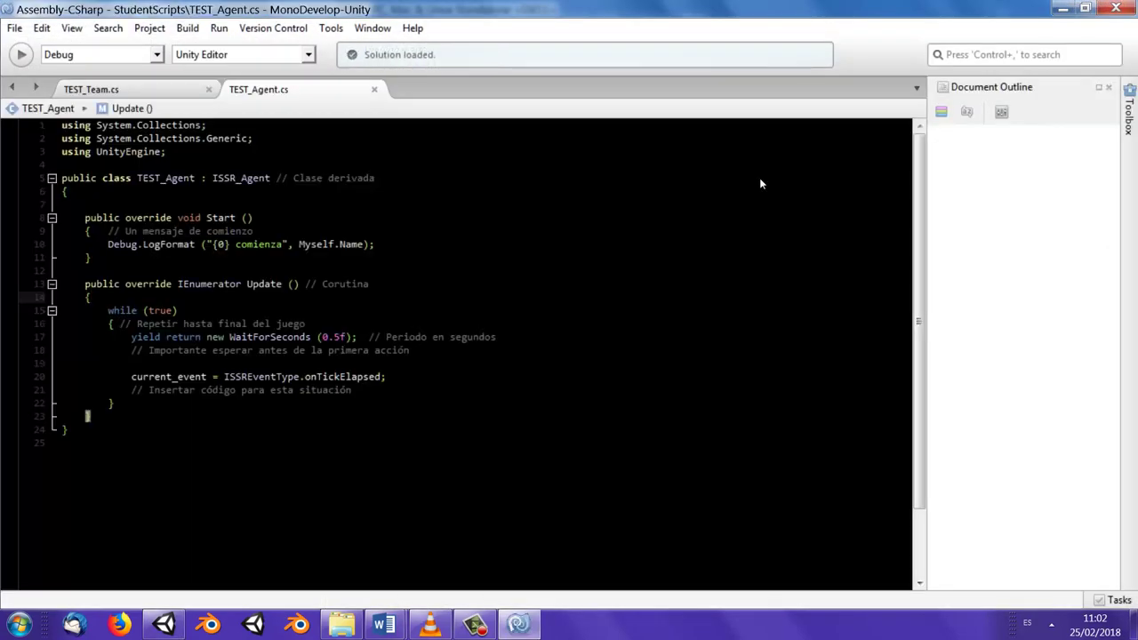
{"action": "left_click", "coordinate": [174, 413]}
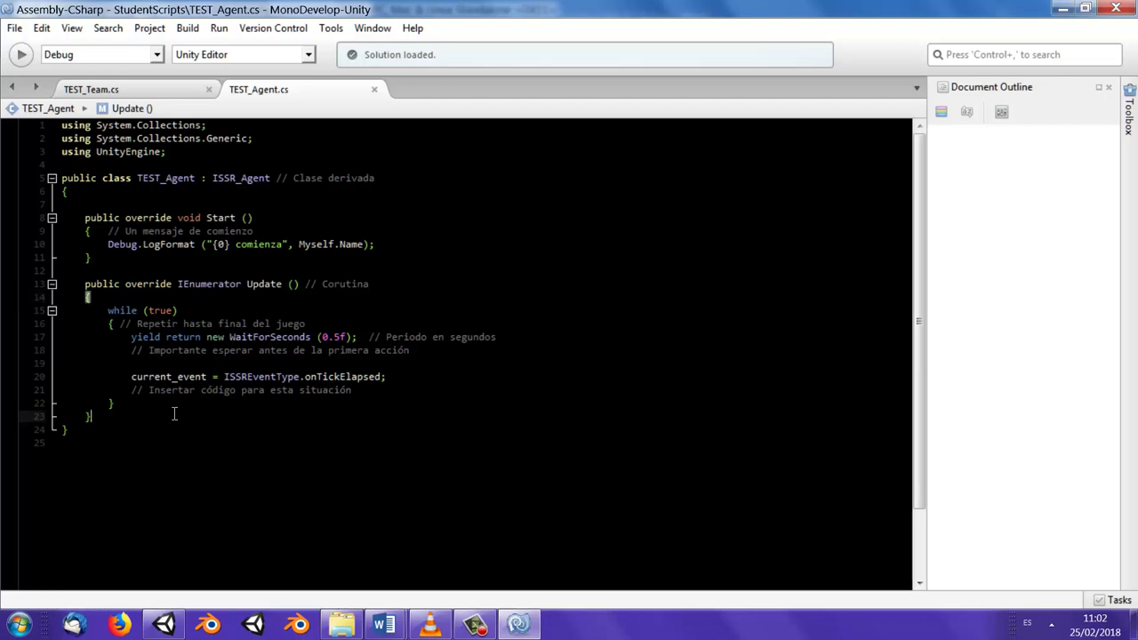
{"action": "key", "text": "Return"}
{"action": "key", "text": "Return"}
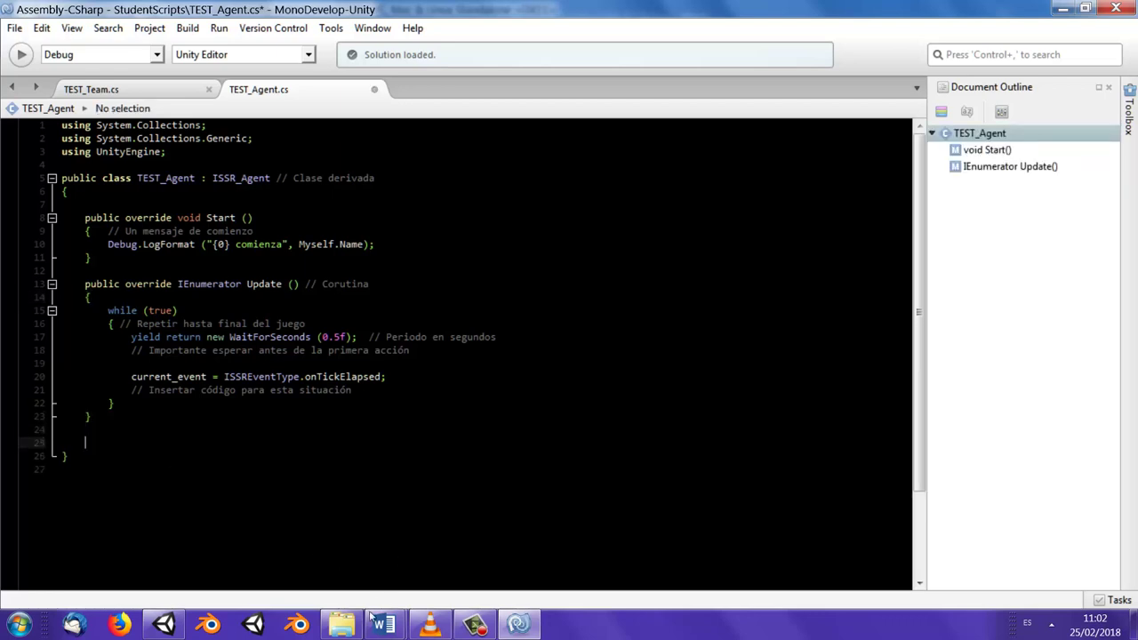
Copy the onEnterSensingArea comment and declaration from the programming guide
{"action": "mouse_move", "coordinate": [379, 630]}
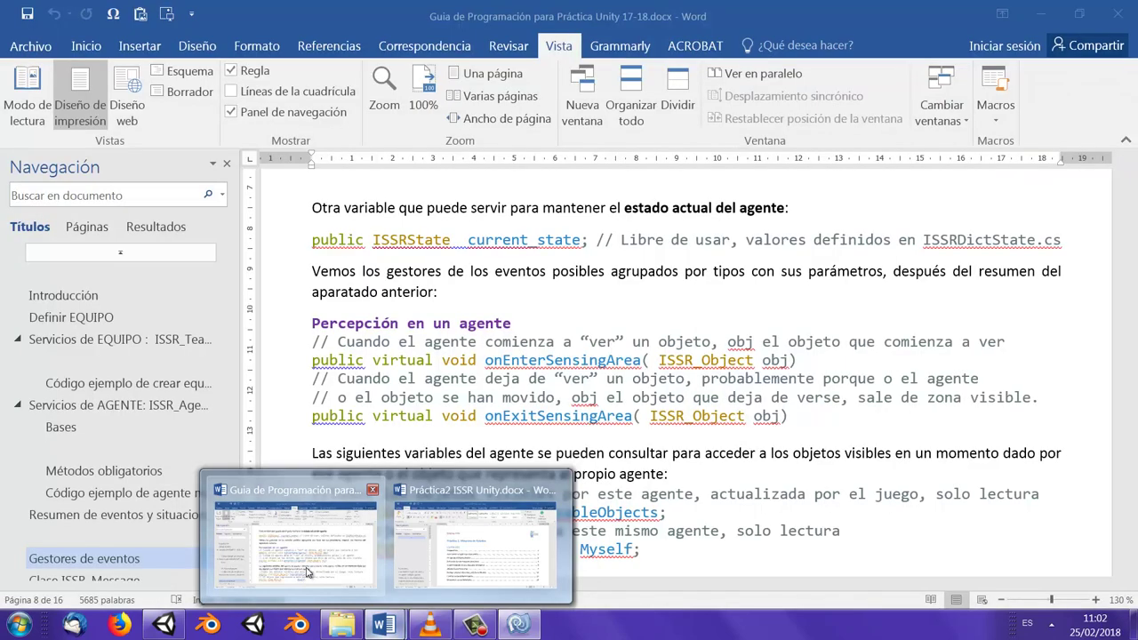
{"action": "left_click", "coordinate": [341, 536]}
{"action": "mouse_move", "coordinate": [312, 342]}
{"action": "left_mouse_down"}
{"action": "mouse_move", "coordinate": [803, 372]}
{"action": "mouse_move", "coordinate": [803, 360]}
{"action": "left_mouse_up"}
{"action": "key", "text": "ctrl+c"}
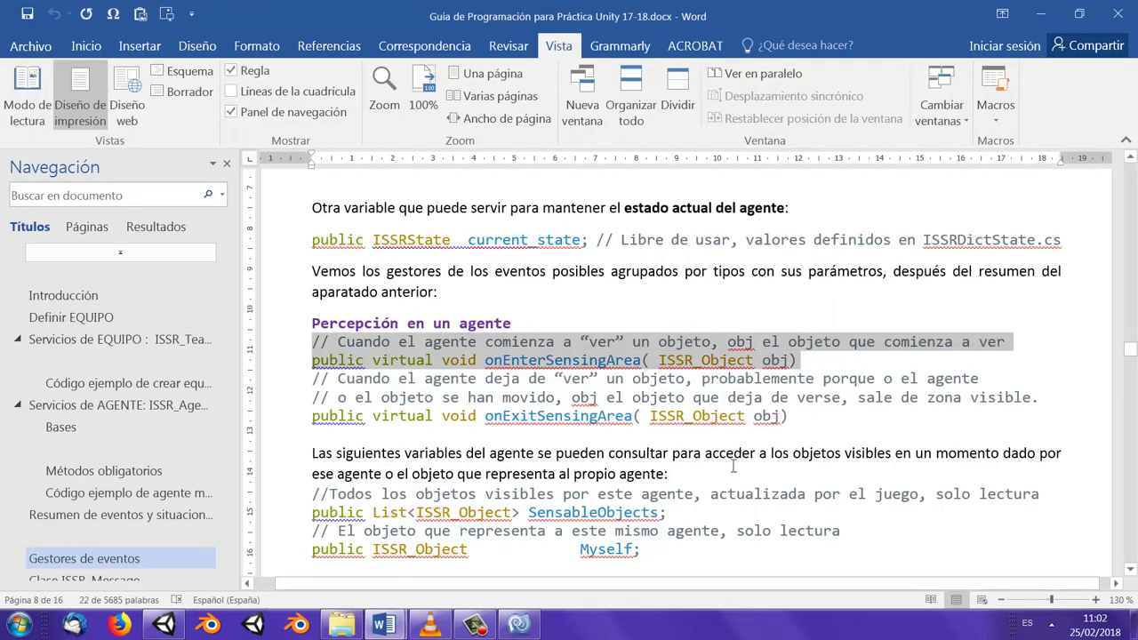
{"action": "left_click", "coordinate": [518, 626]}
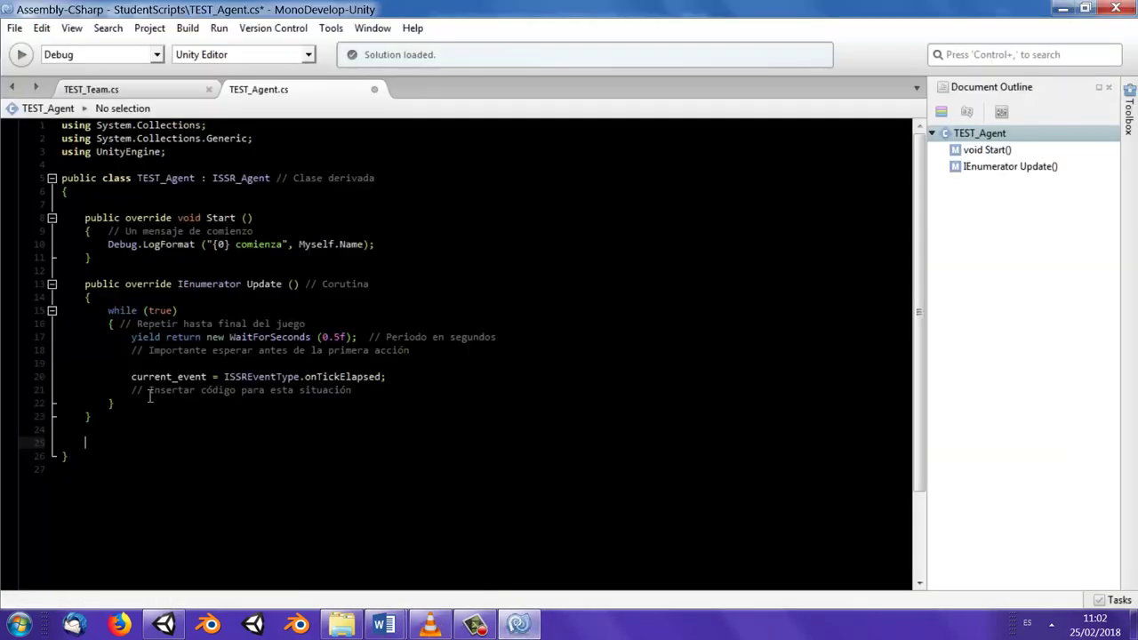
Paste the onEnterSensingArea declaration, change 'virtual' to 'override', and add a new line
{"action": "key", "text": "ctrl+v"}
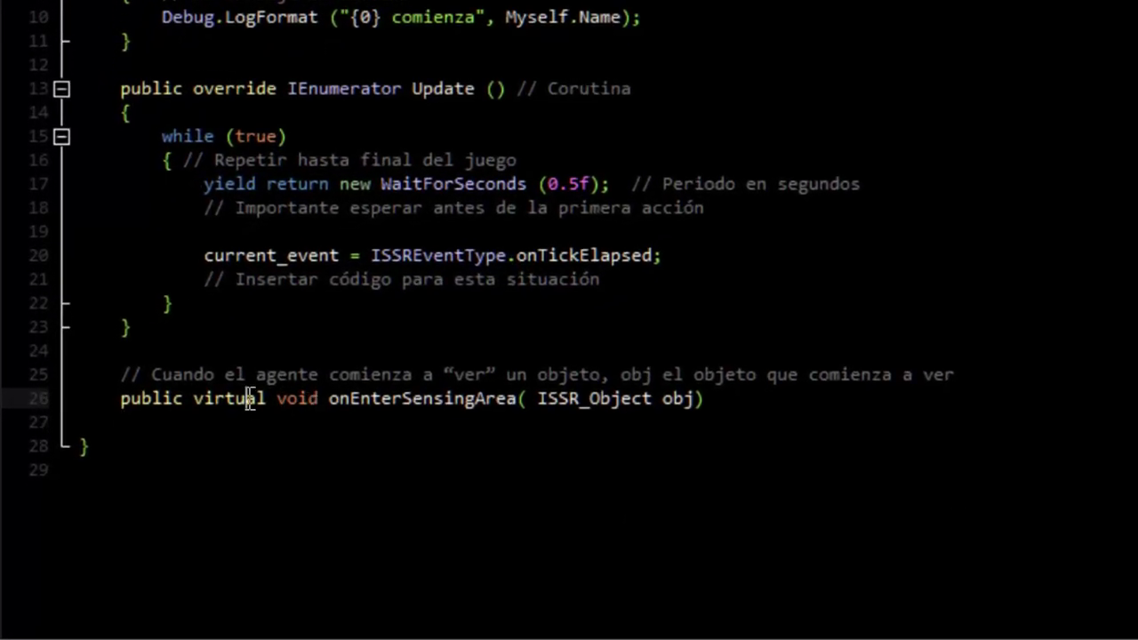
{"action": "double_click", "coordinate": [252, 399]}
{"action": "type", "text": "over"}
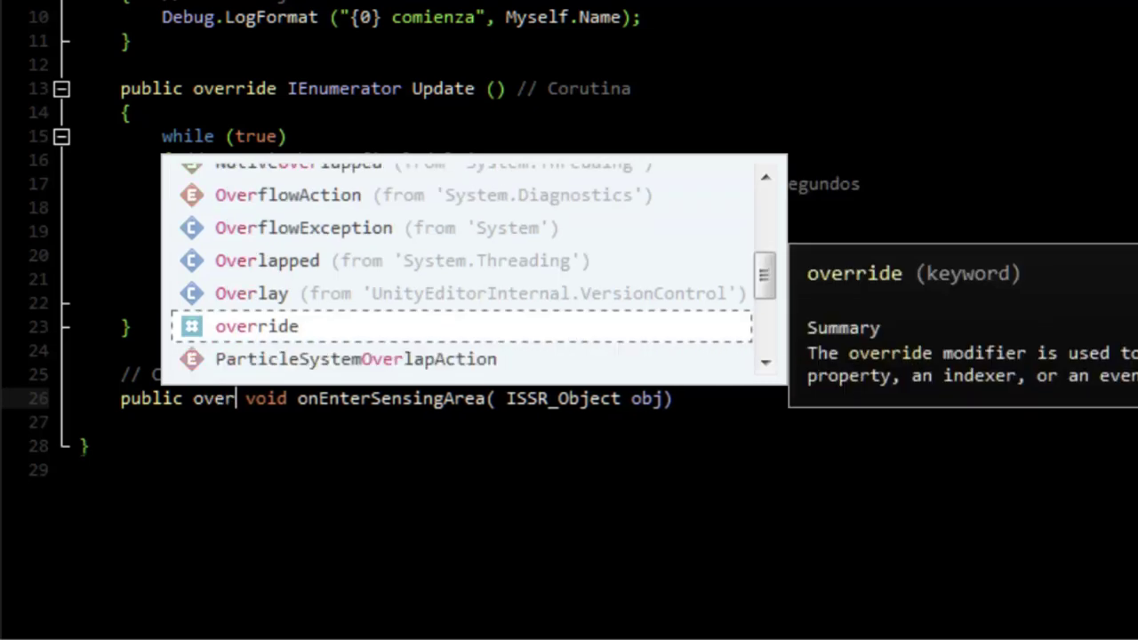
{"action": "key", "text": "Return"}
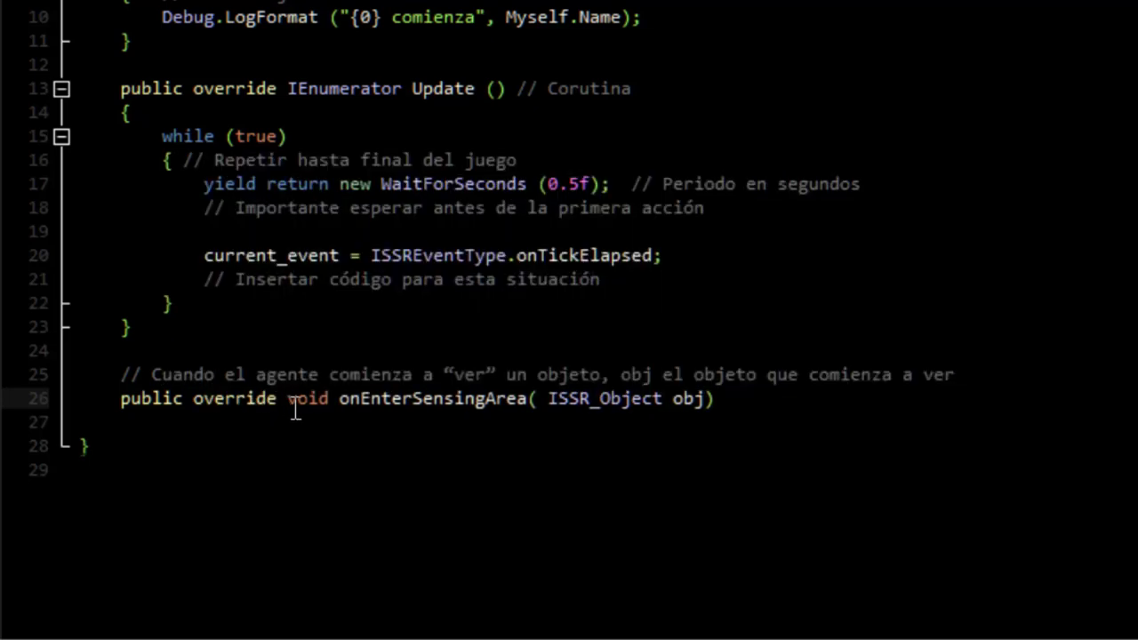
{"action": "key", "text": "Return"}
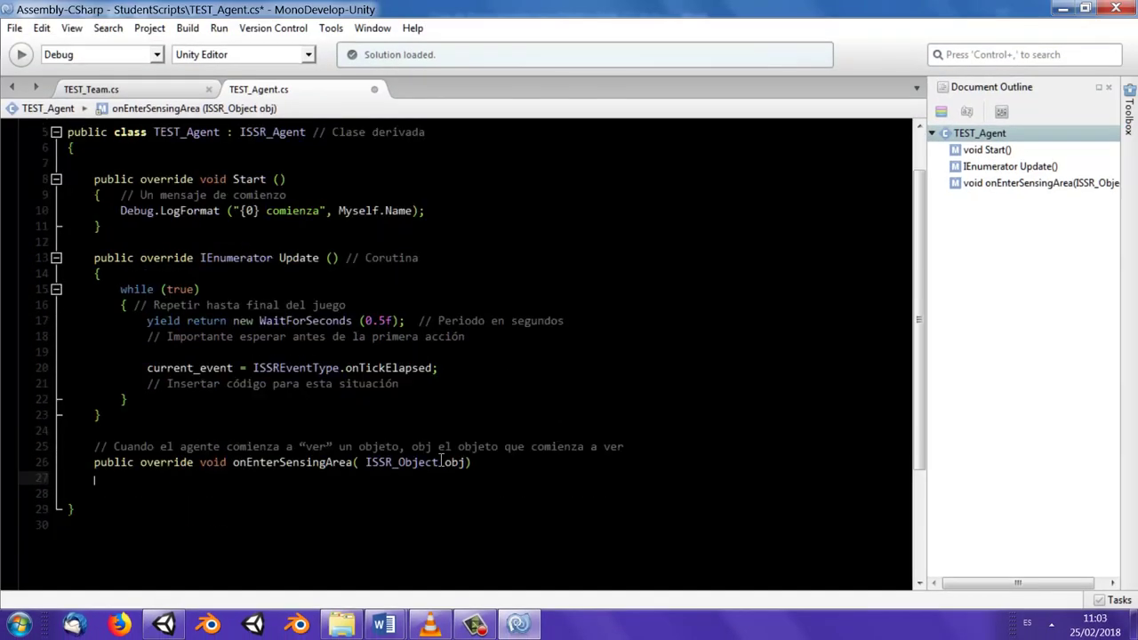
Select the onEnterSensingArea code block in the Práctica2 ISSR Unity handout
{"action": "mouse_move", "coordinate": [384, 625]}
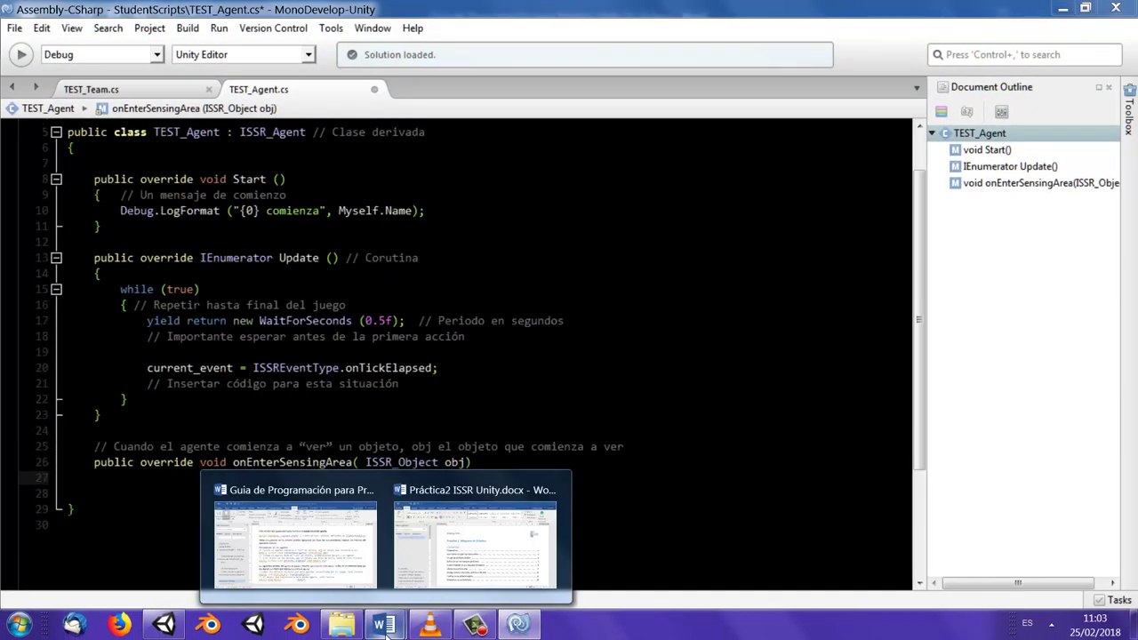
{"action": "left_click", "coordinate": [338, 586]}
{"action": "left_click", "coordinate": [454, 587]}
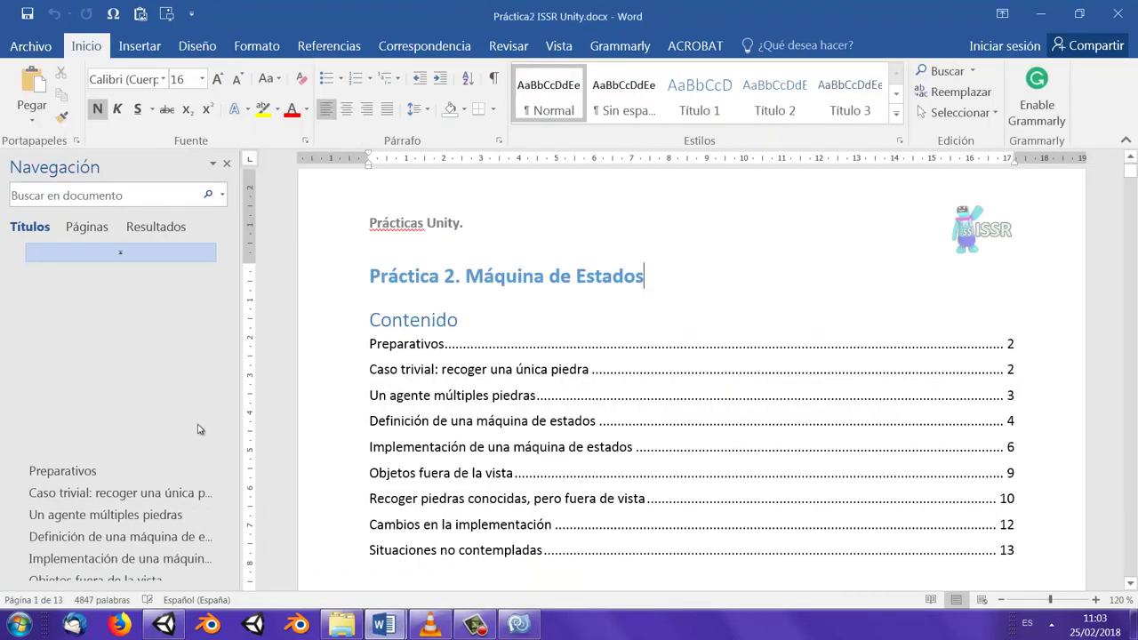
{"action": "scroll", "coordinate": [577, 467], "scroll_direction": "down", "scroll_amount": 3}
{"action": "scroll", "coordinate": [578, 467], "scroll_direction": "down", "scroll_amount": 3}
{"action": "scroll", "coordinate": [578, 466], "scroll_direction": "down", "scroll_amount": 3}
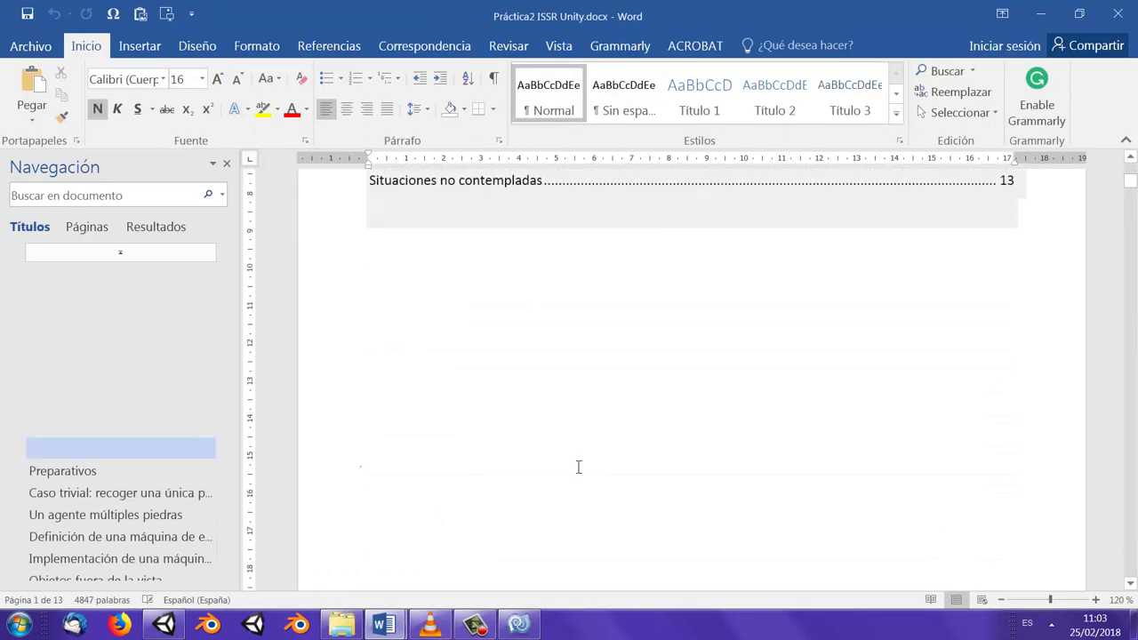
{"action": "scroll", "coordinate": [578, 467], "scroll_direction": "down", "scroll_amount": 4}
{"action": "scroll", "coordinate": [577, 466], "scroll_direction": "down", "scroll_amount": 6}
{"action": "scroll", "coordinate": [577, 467], "scroll_direction": "down", "scroll_amount": 3}
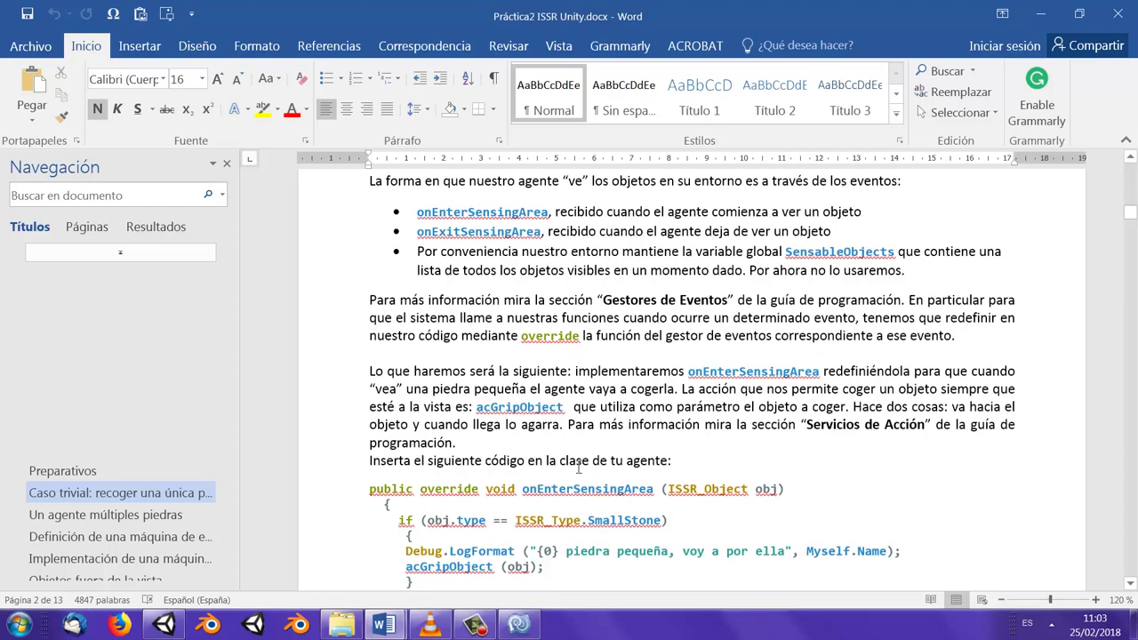
{"action": "scroll", "coordinate": [578, 467], "scroll_direction": "down", "scroll_amount": 2}
{"action": "left_click_drag", "start_coordinate": [389, 381], "coordinate": [423, 480]}
{"action": "key", "text": "ctrl+c"}
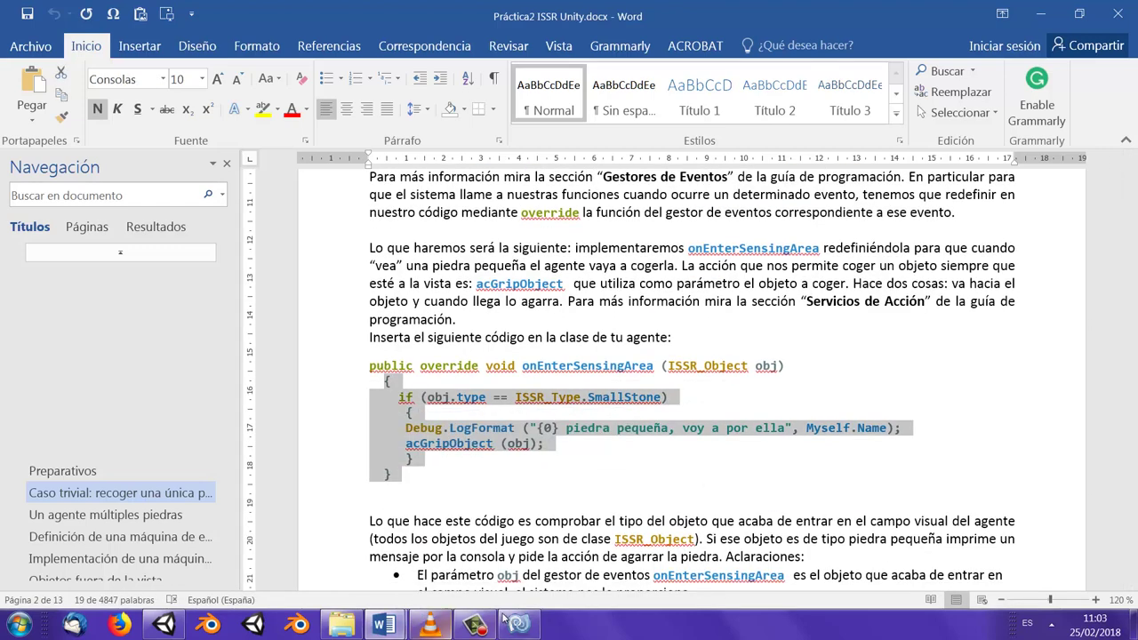
Paste the small-stone handling code into the onEnterSensingArea handler in TEST_Agent.cs
{"action": "left_click", "coordinate": [518, 625]}
{"action": "key", "text": "ctrl+v"}
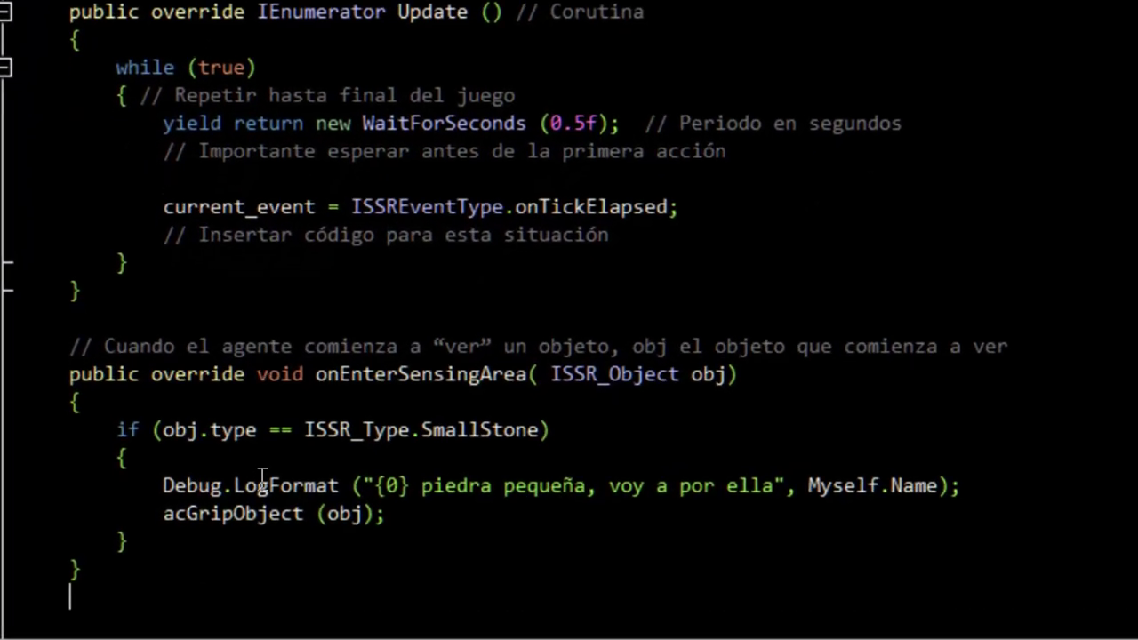
{"action": "double_click", "coordinate": [722, 372]}
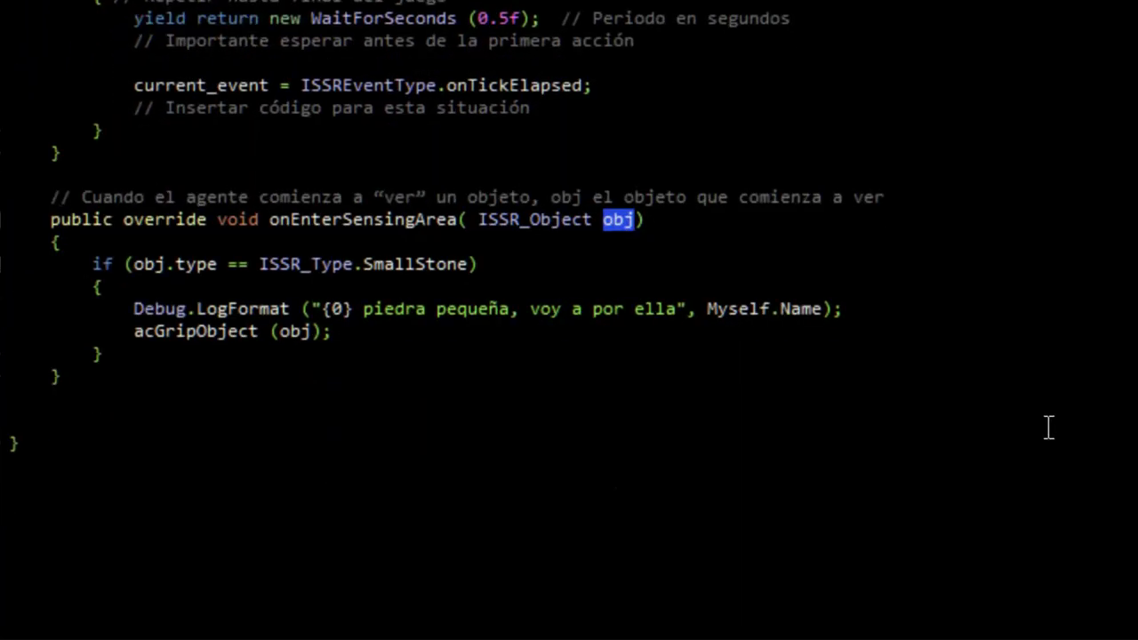
{"action": "double_click", "coordinate": [518, 258]}
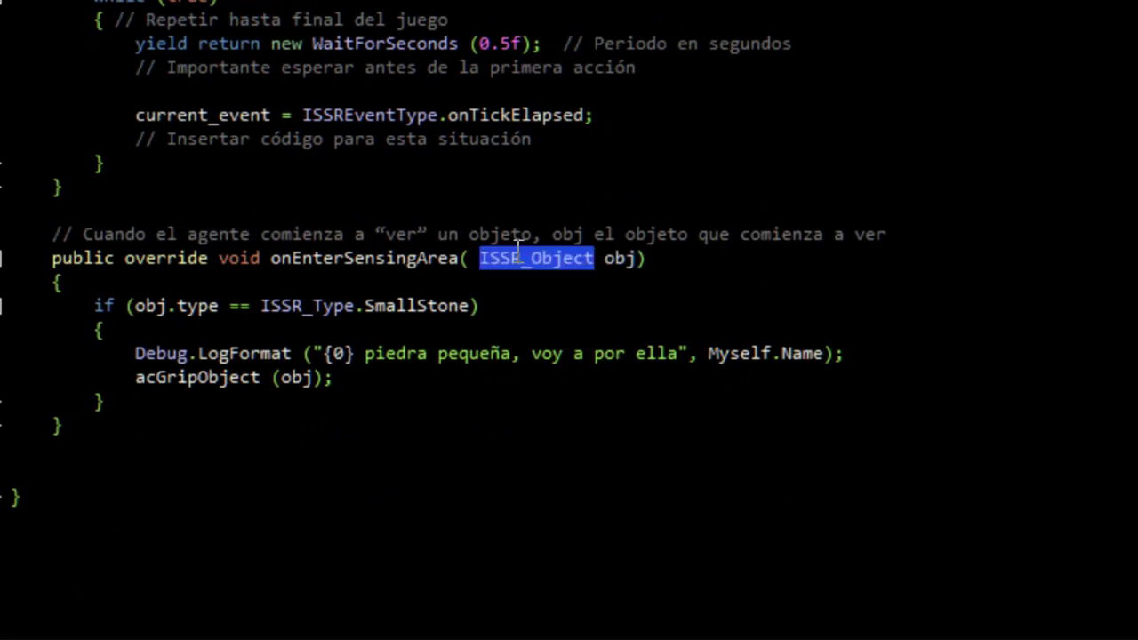
{"action": "left_click_drag", "start_coordinate": [260, 305], "coordinate": [471, 305]}
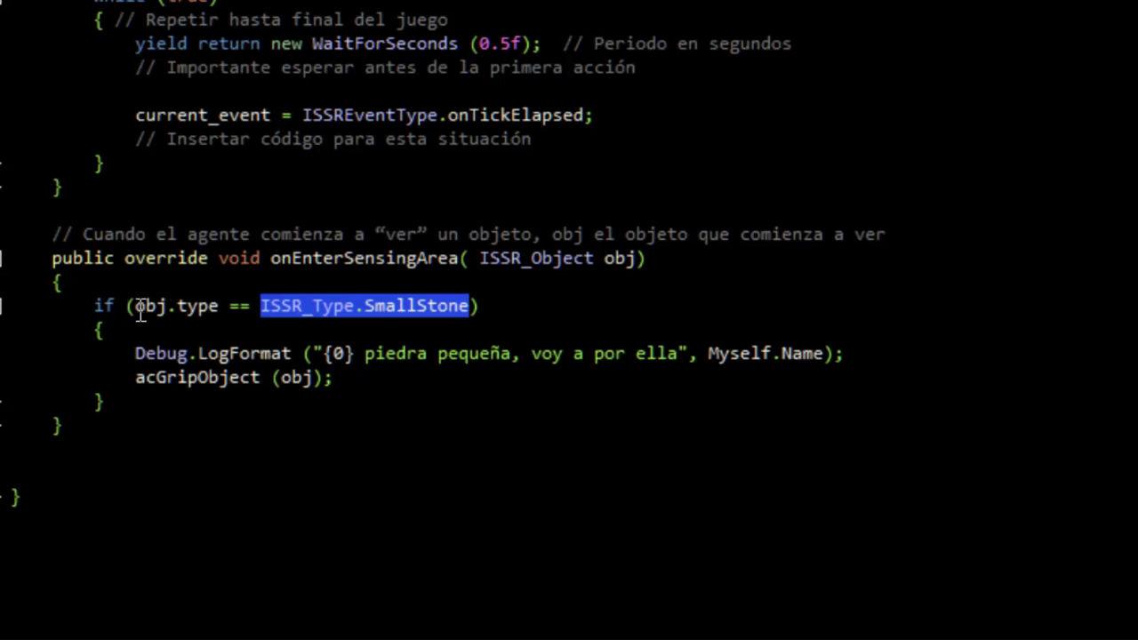
{"action": "left_click_drag", "start_coordinate": [135, 305], "coordinate": [472, 307]}
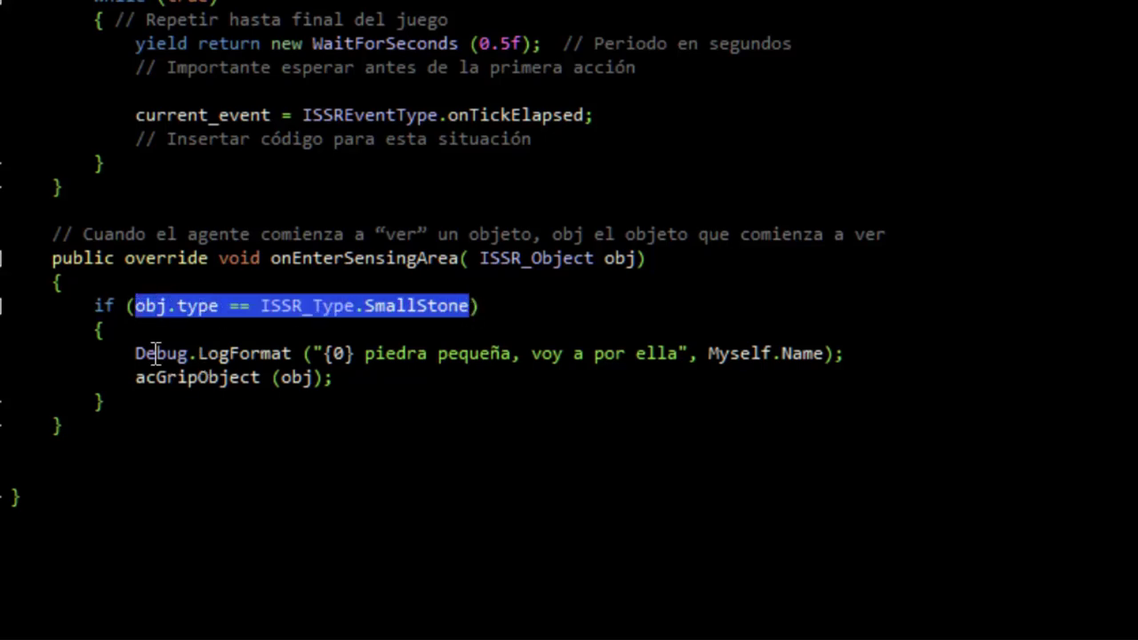
{"action": "left_click_drag", "start_coordinate": [136, 354], "coordinate": [613, 353]}
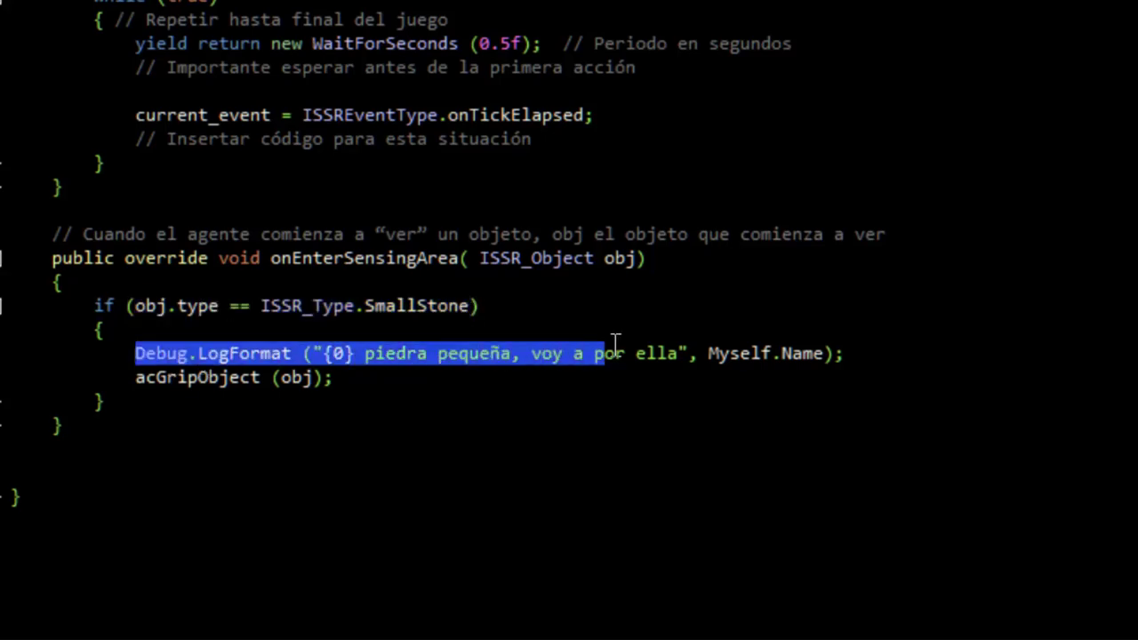
{"action": "double_click", "coordinate": [752, 353]}
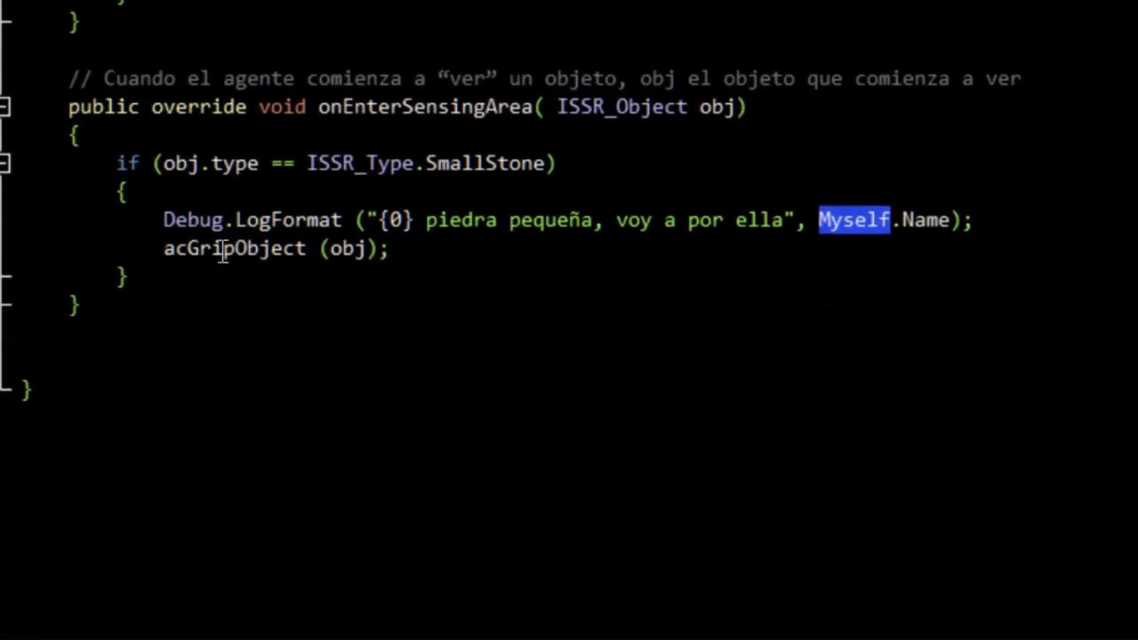
{"action": "left_click", "coordinate": [222, 249]}
{"action": "double_click", "coordinate": [222, 249]}
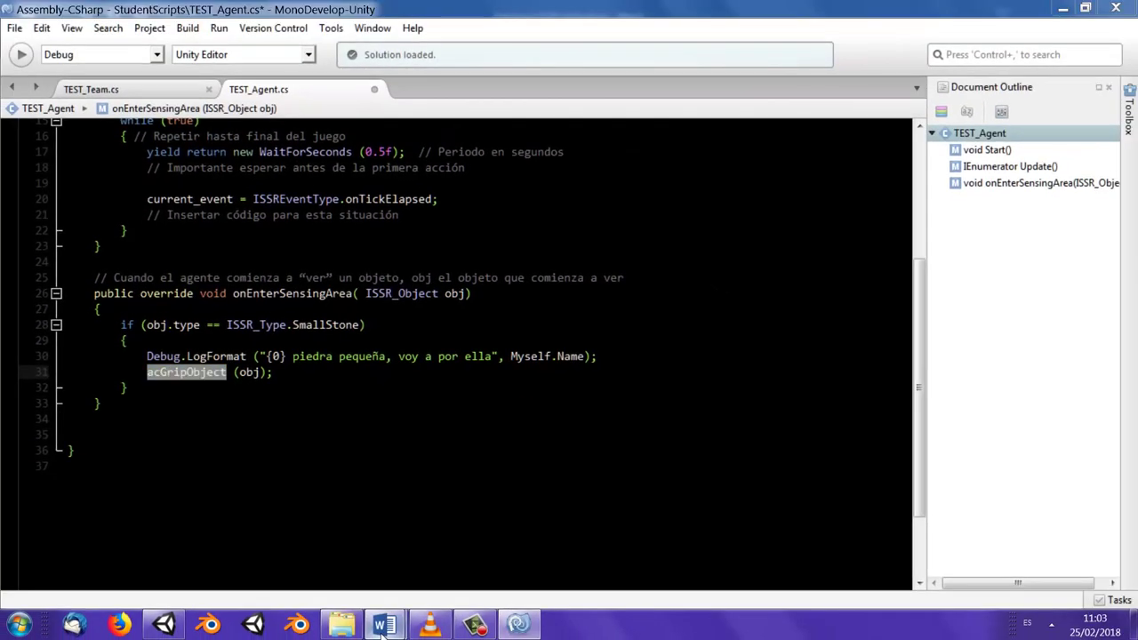
Browse the guide's Servicios de Información de Objetos and Servicios de Acción sections
{"action": "mouse_move", "coordinate": [384, 625]}
{"action": "left_click", "coordinate": [295, 542]}
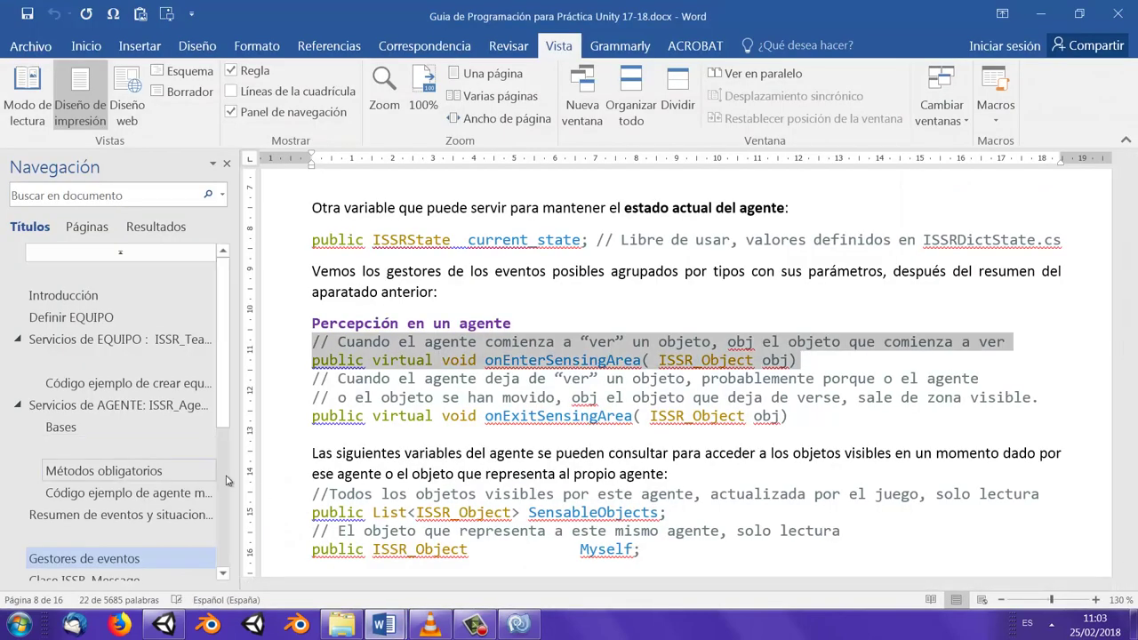
{"action": "scroll", "coordinate": [225, 407], "scroll_direction": "down", "scroll_amount": 3}
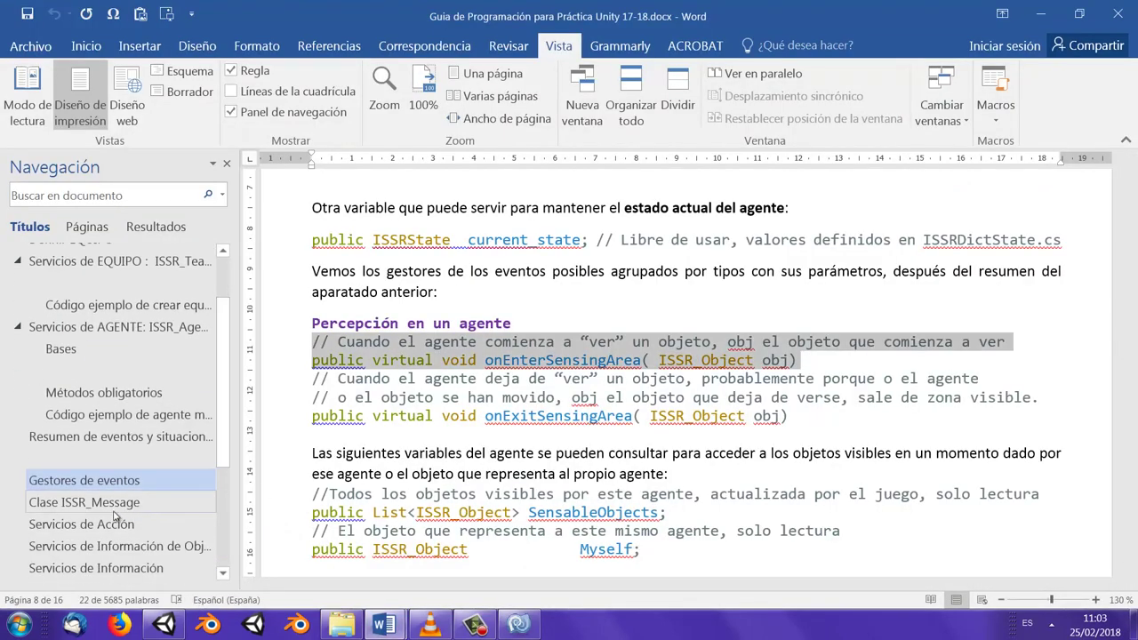
{"action": "scroll", "coordinate": [161, 543], "scroll_direction": "down", "scroll_amount": 1}
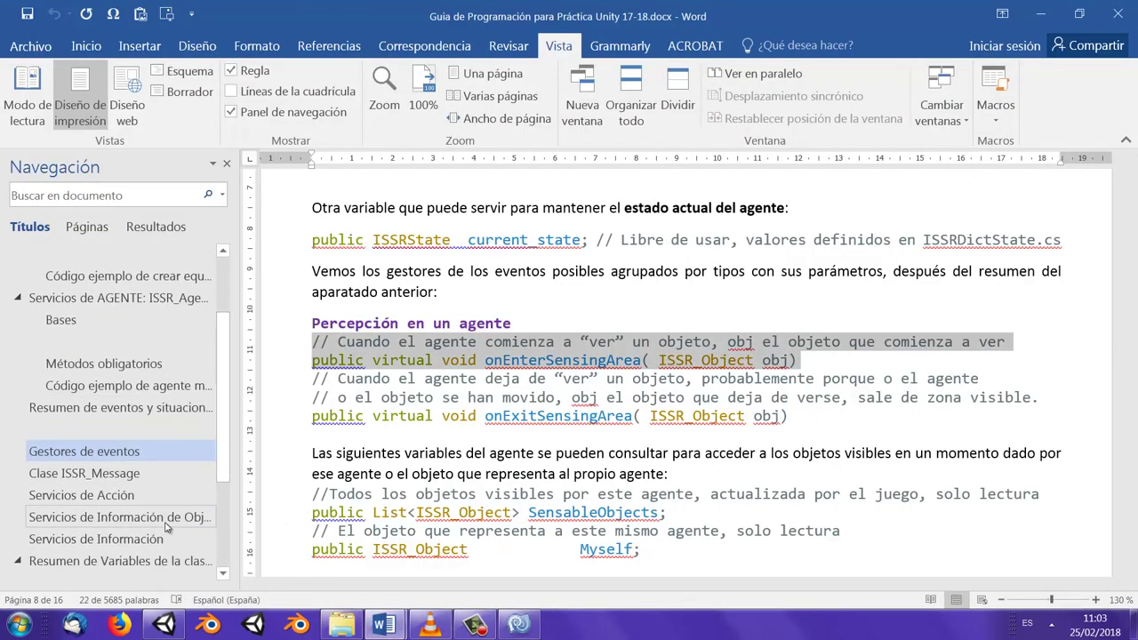
{"action": "left_click", "coordinate": [134, 516]}
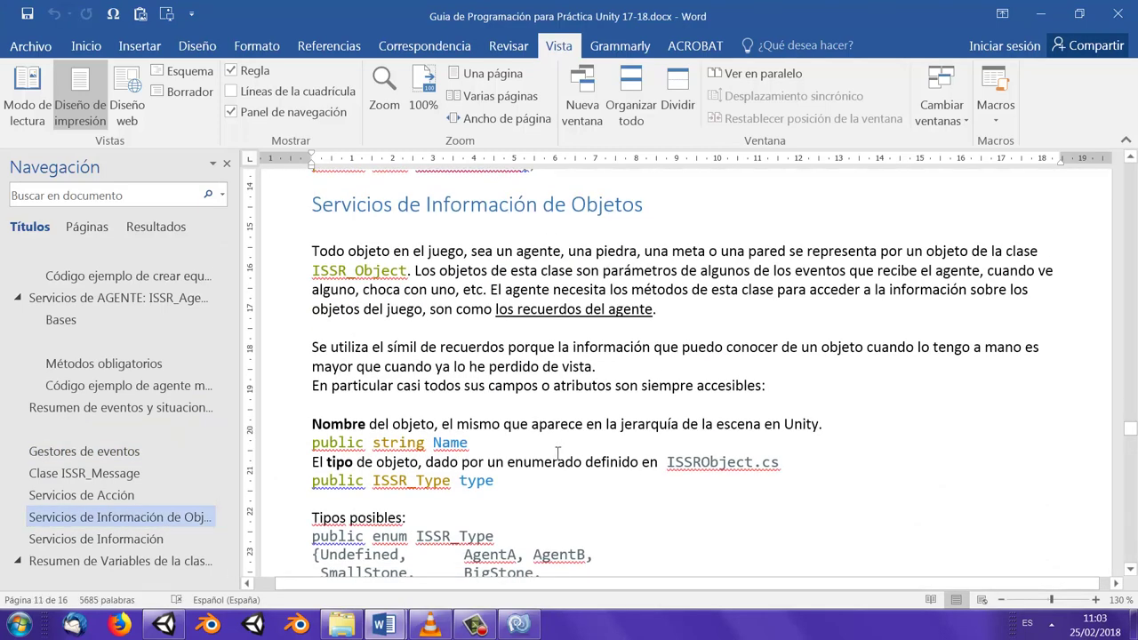
{"action": "scroll", "coordinate": [558, 454], "scroll_direction": "down", "scroll_amount": 3}
{"action": "scroll", "coordinate": [498, 480], "scroll_direction": "up", "scroll_amount": 4}
{"action": "left_click", "coordinate": [111, 500]}
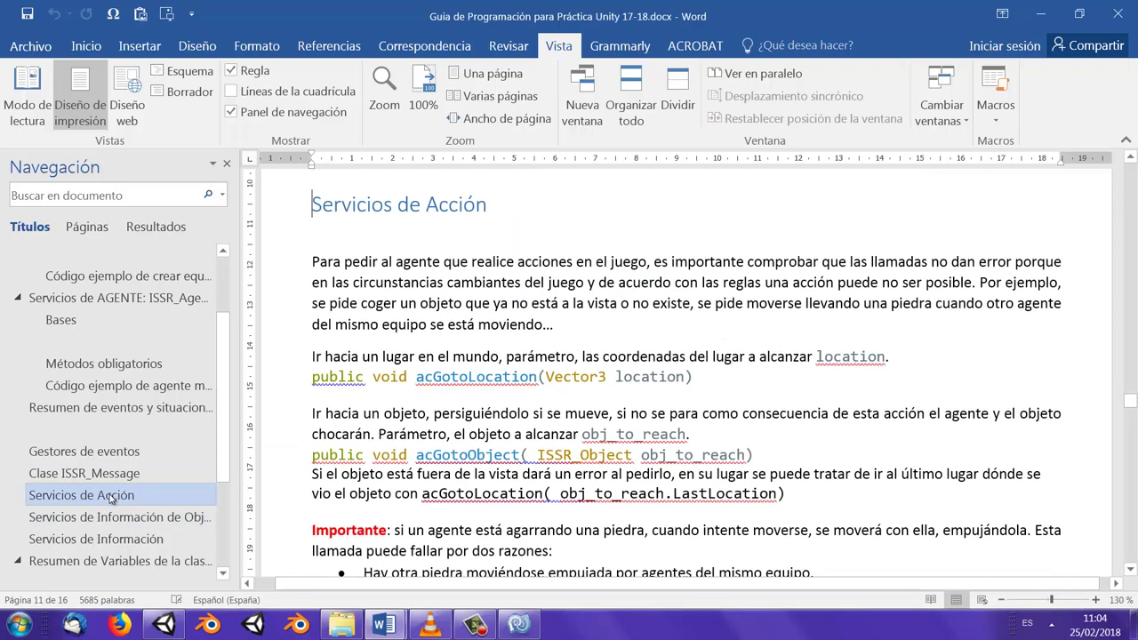
{"action": "scroll", "coordinate": [609, 422], "scroll_direction": "down", "scroll_amount": 3}
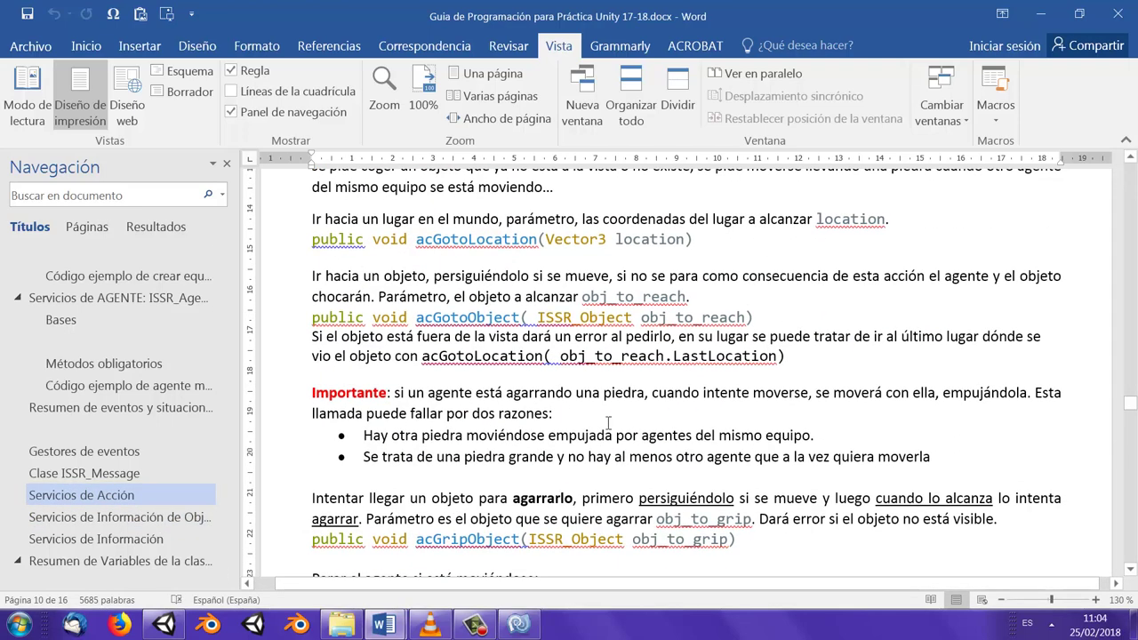
{"action": "scroll", "coordinate": [609, 424], "scroll_direction": "up", "scroll_amount": 3}
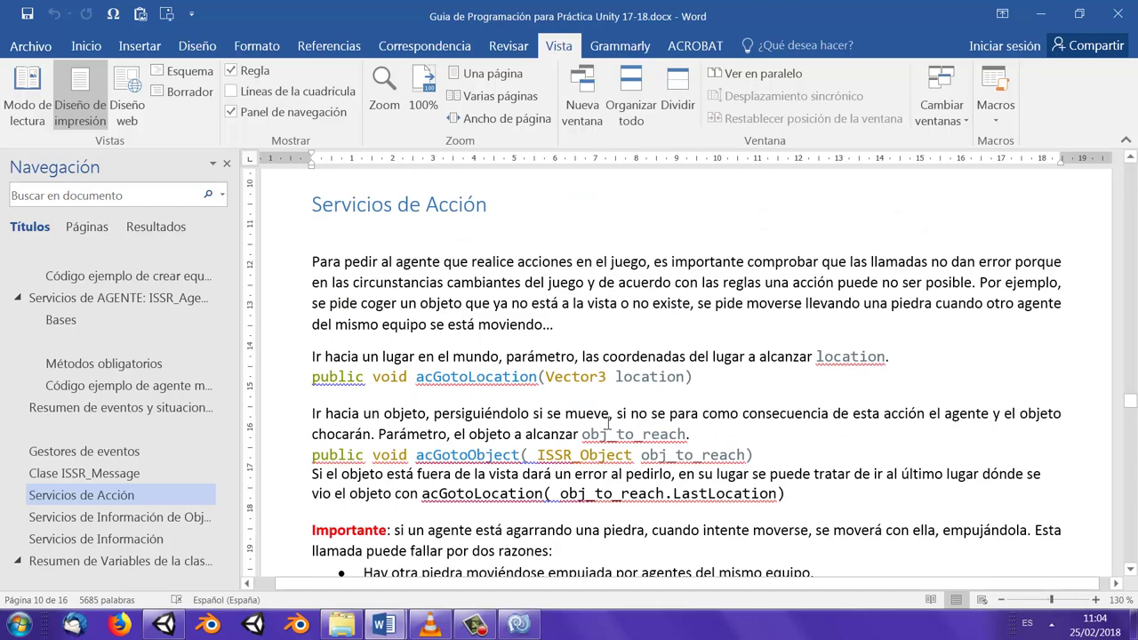
Find onGripSuccess in the Gestores de eventos grip-event list
{"action": "left_click", "coordinate": [123, 453]}
{"action": "scroll", "coordinate": [595, 433], "scroll_direction": "down", "scroll_amount": 5}
{"action": "scroll", "coordinate": [596, 434], "scroll_direction": "down", "scroll_amount": 1}
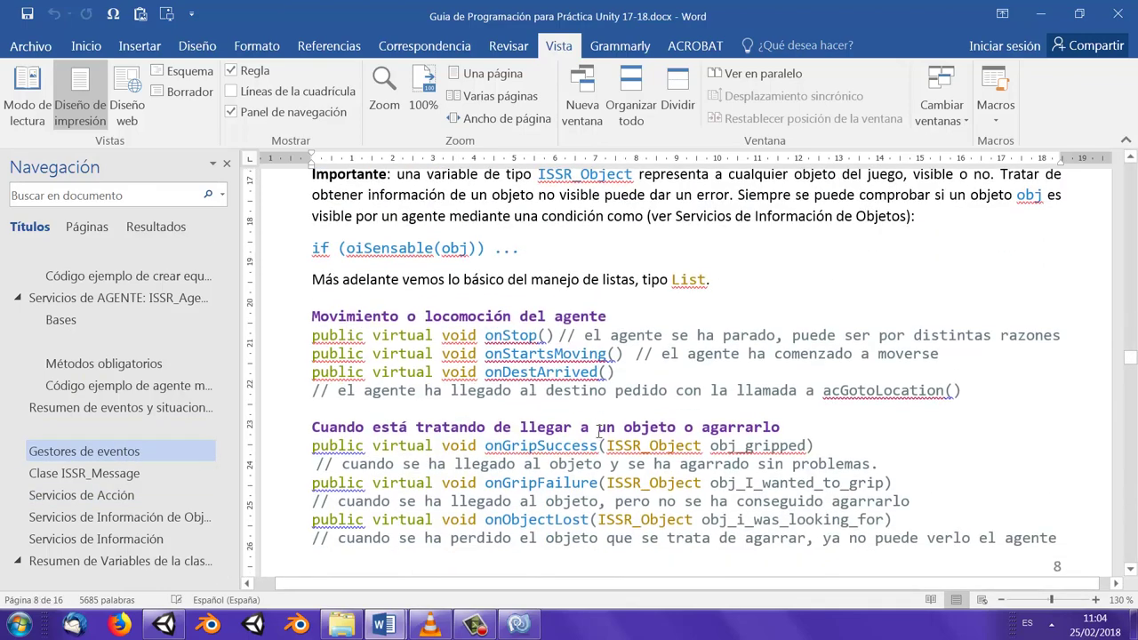
{"action": "scroll", "coordinate": [596, 434], "scroll_direction": "down", "scroll_amount": 3}
{"action": "double_click", "coordinate": [553, 307]}
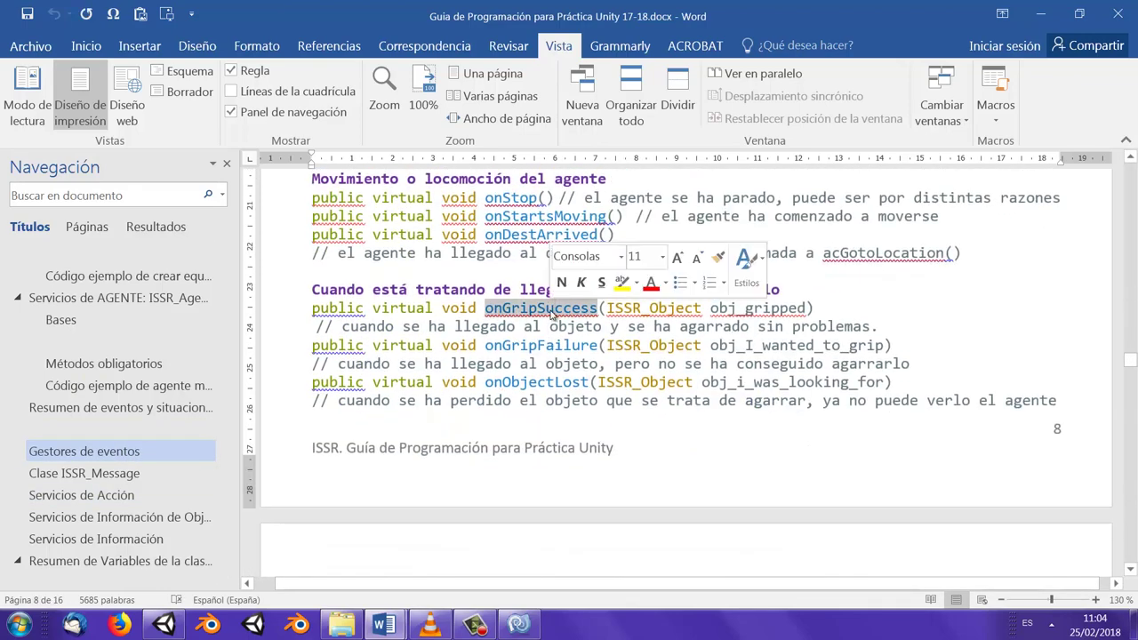
{"action": "left_click", "coordinate": [622, 364]}
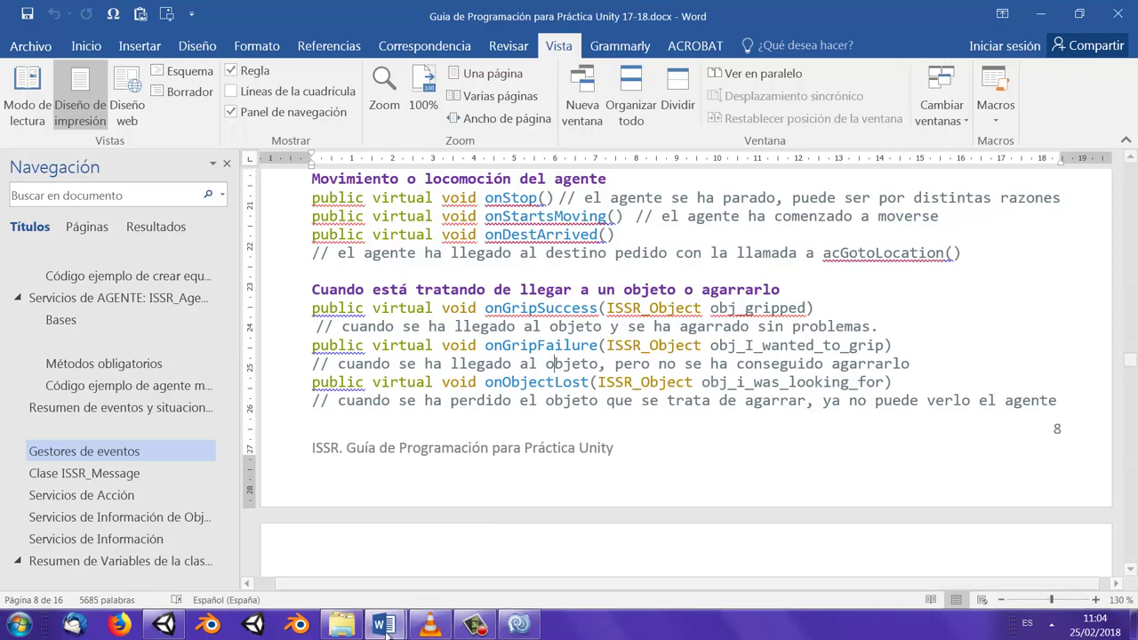
Select the onGripSuccess example code block in the Práctica2 ISSR Unity handout
{"action": "mouse_move", "coordinate": [386, 628]}
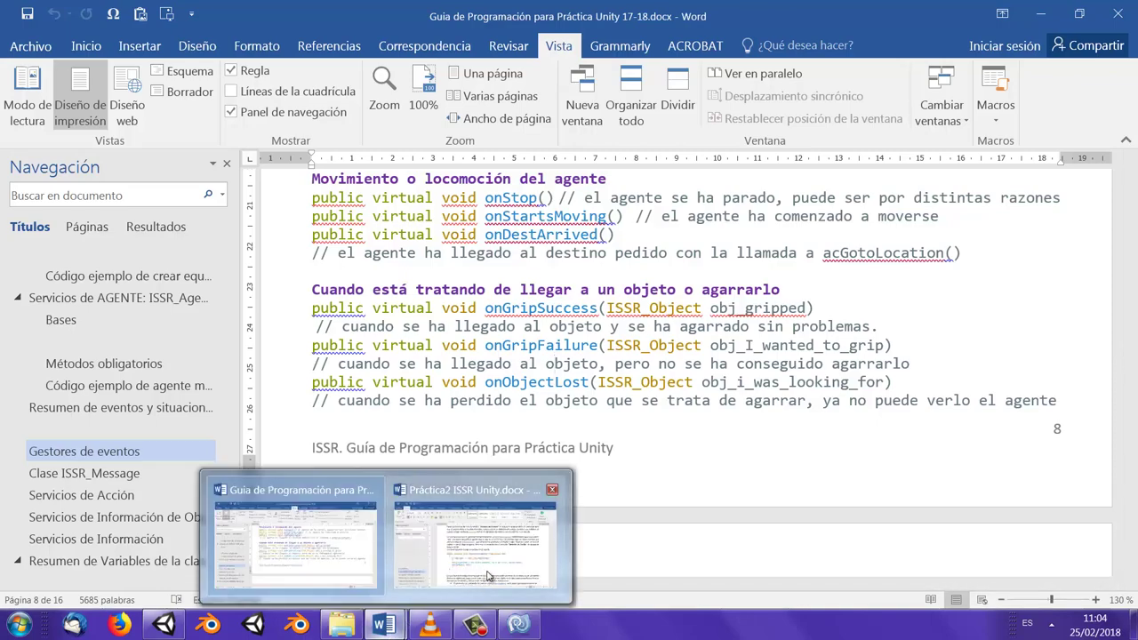
{"action": "left_click", "coordinate": [476, 538]}
{"action": "scroll", "coordinate": [618, 358], "scroll_direction": "down", "scroll_amount": 3}
{"action": "scroll", "coordinate": [614, 359], "scroll_direction": "down", "scroll_amount": 10}
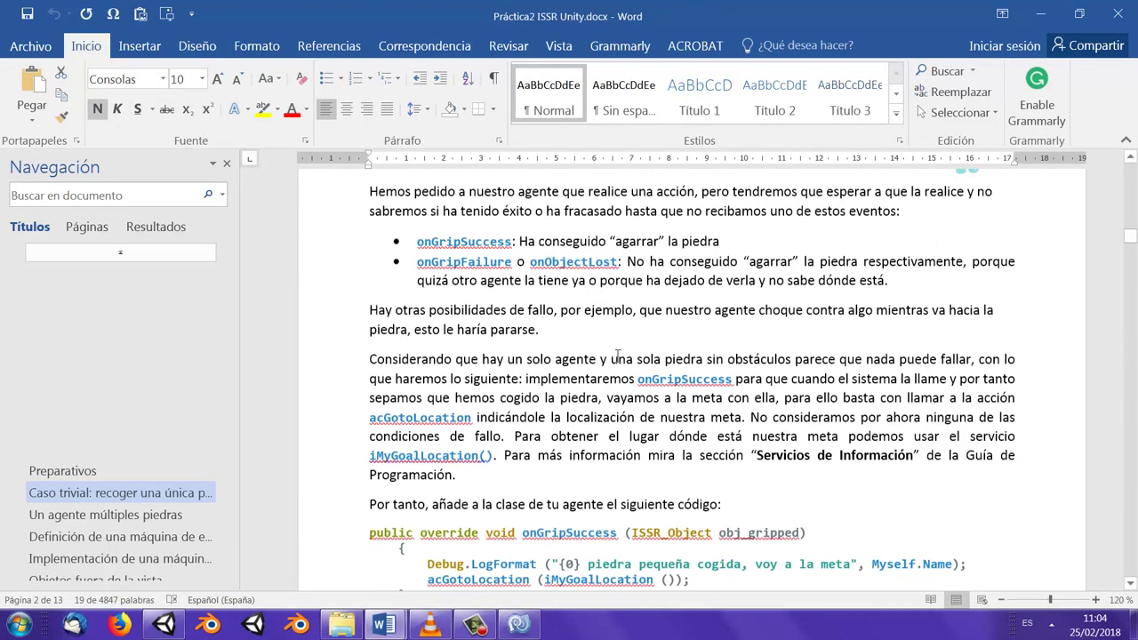
{"action": "scroll", "coordinate": [613, 358], "scroll_direction": "down", "scroll_amount": 4}
{"action": "scroll", "coordinate": [613, 358], "scroll_direction": "down", "scroll_amount": 2}
{"action": "scroll", "coordinate": [613, 359], "scroll_direction": "up", "scroll_amount": 1}
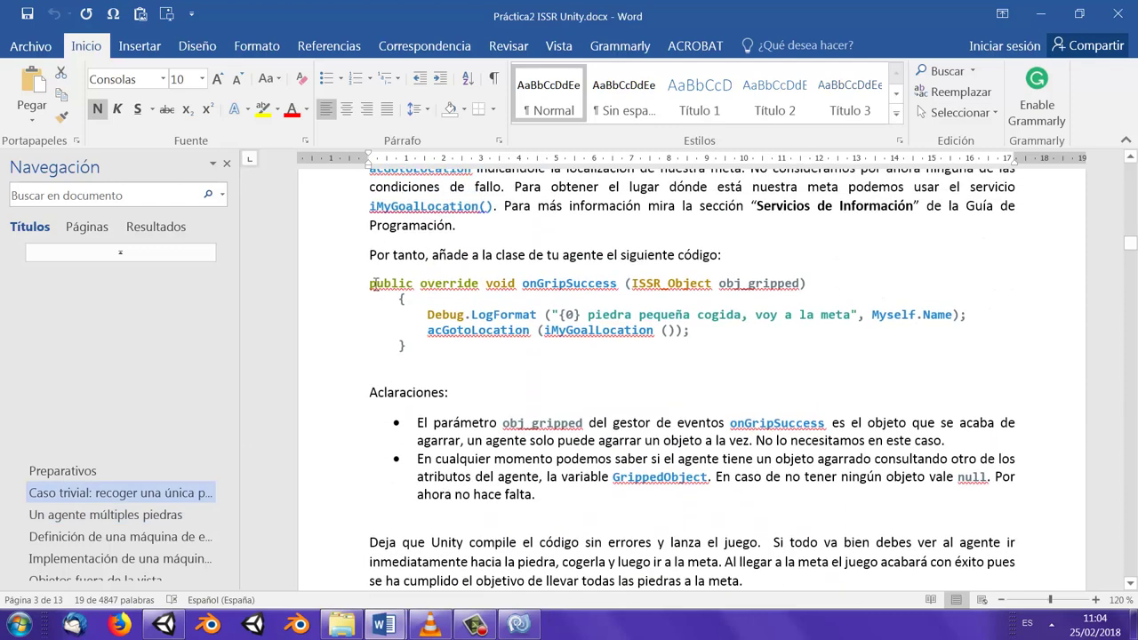
{"action": "left_click_drag", "start_coordinate": [370, 284], "coordinate": [444, 358]}
{"action": "left_click_drag", "start_coordinate": [442, 361], "coordinate": [442, 361]}
{"action": "key", "text": "ctrl+c"}
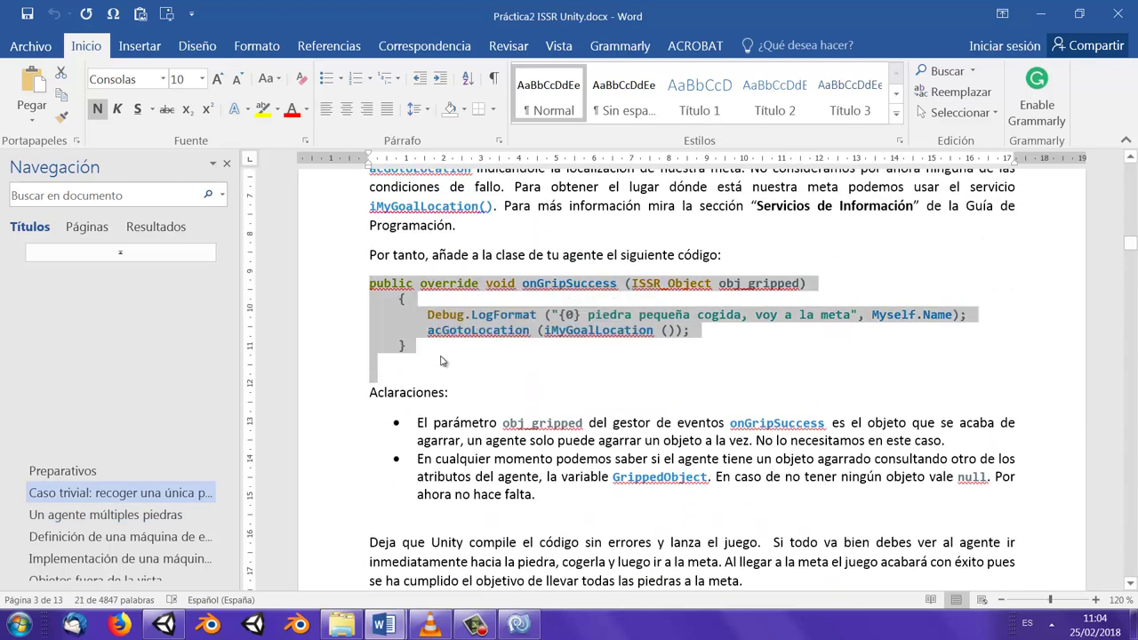
Paste the onGripSuccess method at line 35 and review its acGotoLocation(iMyGoalLocation()) call
{"action": "left_click", "coordinate": [519, 625]}
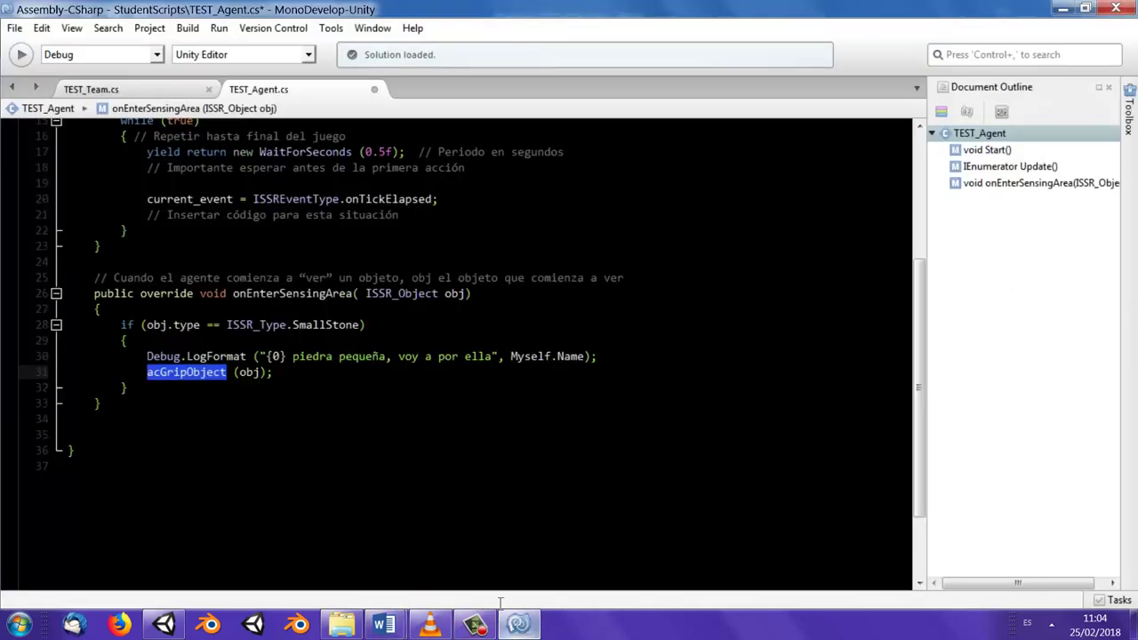
{"action": "left_click", "coordinate": [205, 418]}
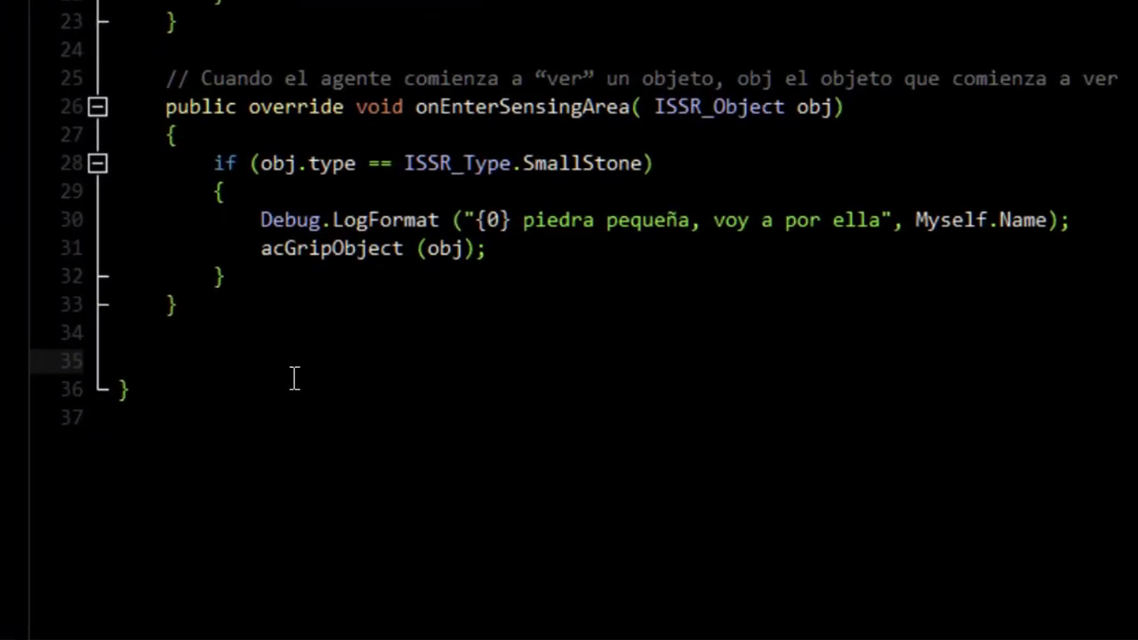
{"action": "key", "text": "ctrl+v"}
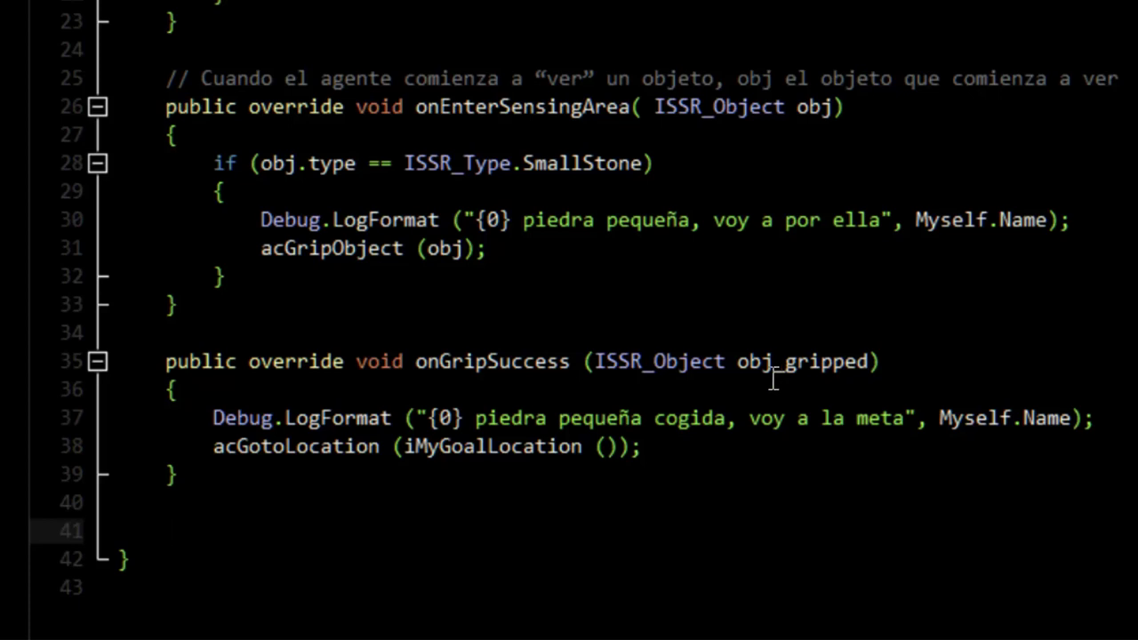
{"action": "double_click", "coordinate": [343, 458]}
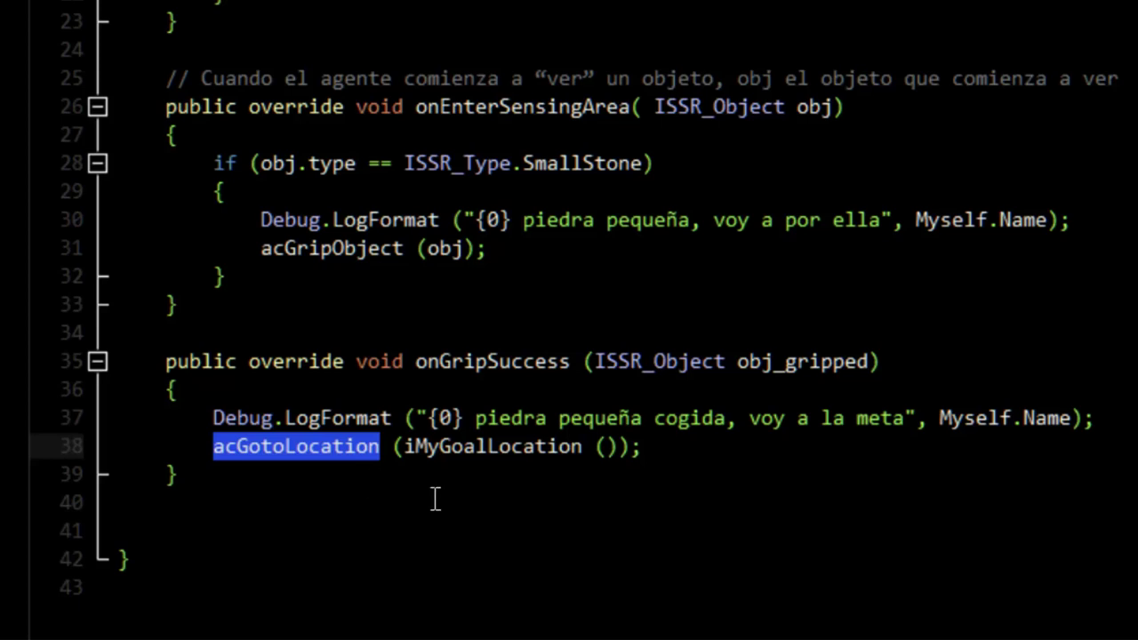
{"action": "double_click", "coordinate": [491, 446]}
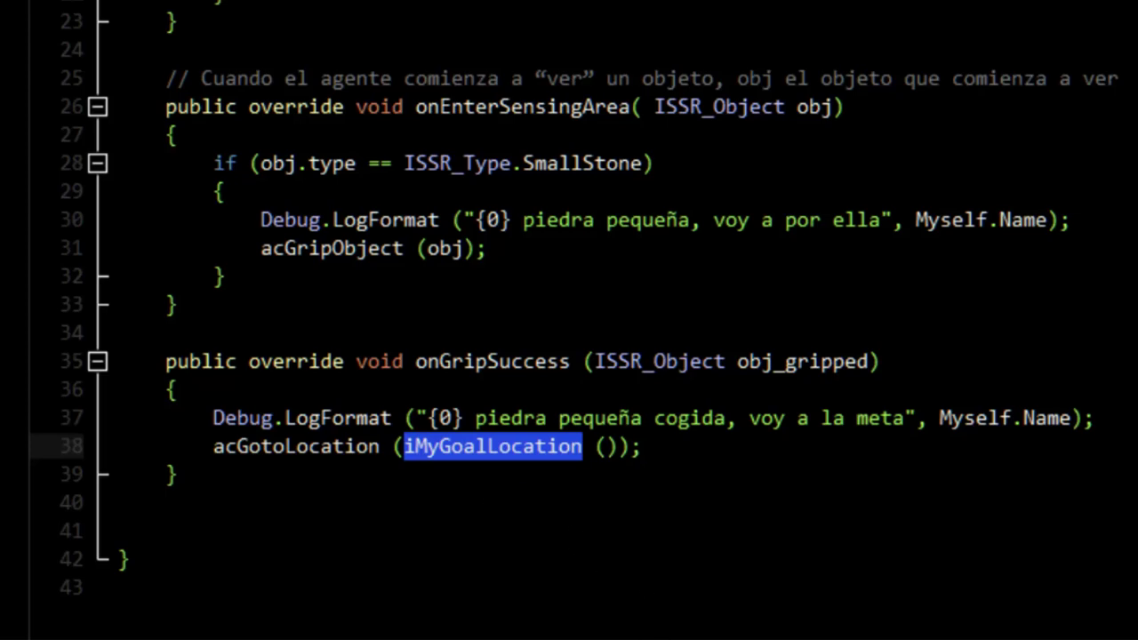
Check iMyGoalLocation in the guide's Servicios de Información section, then save TEST_Agent.cs
{"action": "mouse_move", "coordinate": [384, 625]}
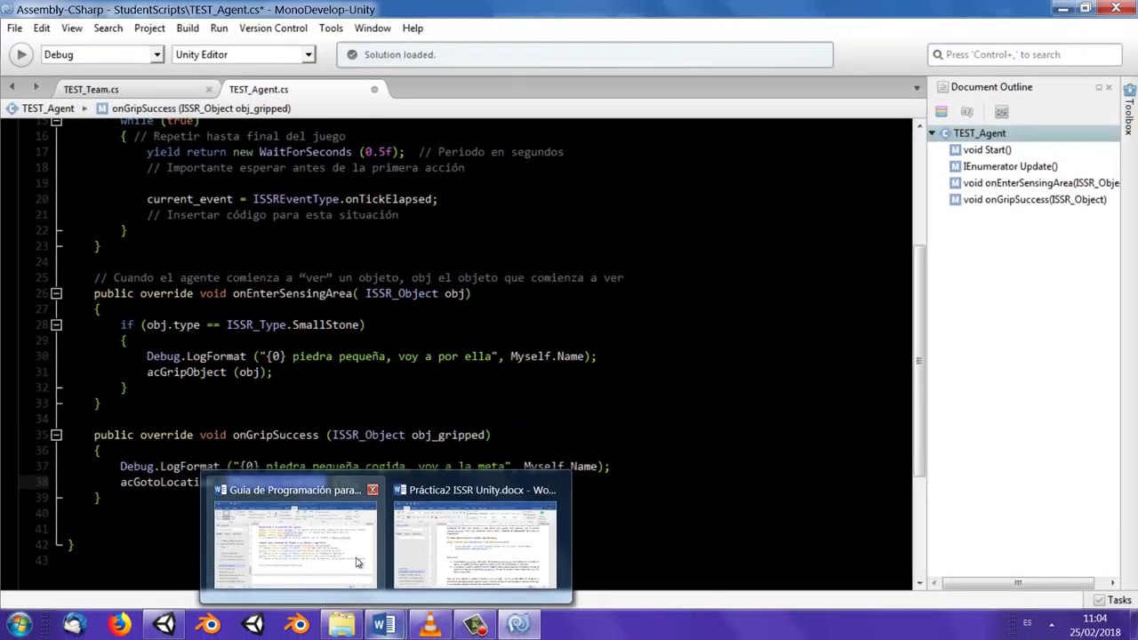
{"action": "left_click", "coordinate": [356, 561]}
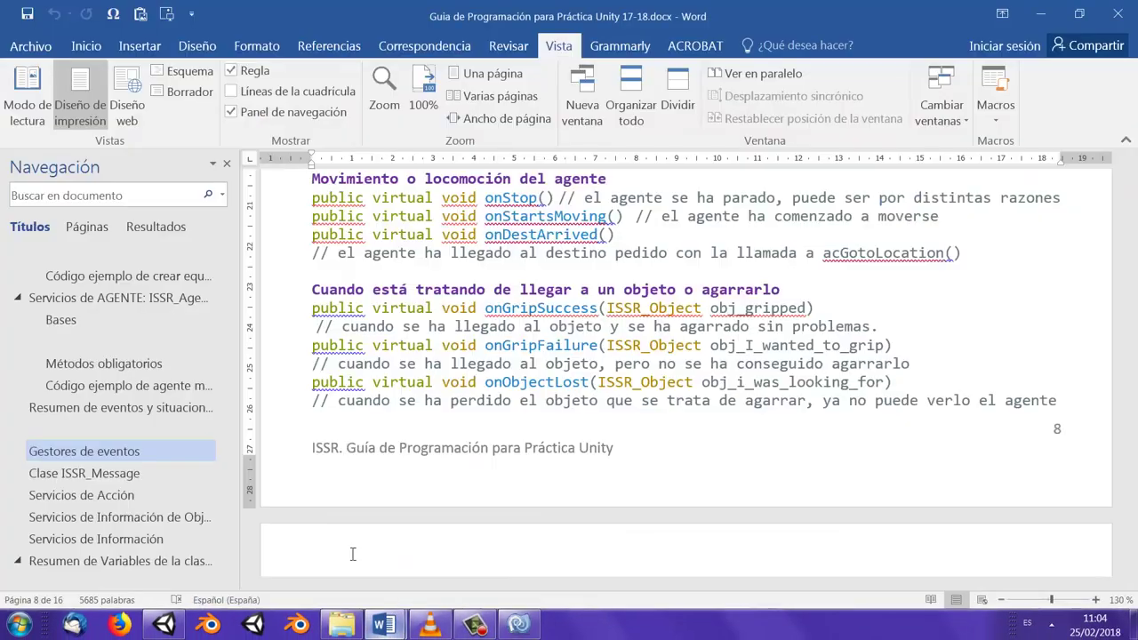
{"action": "left_click", "coordinate": [143, 540]}
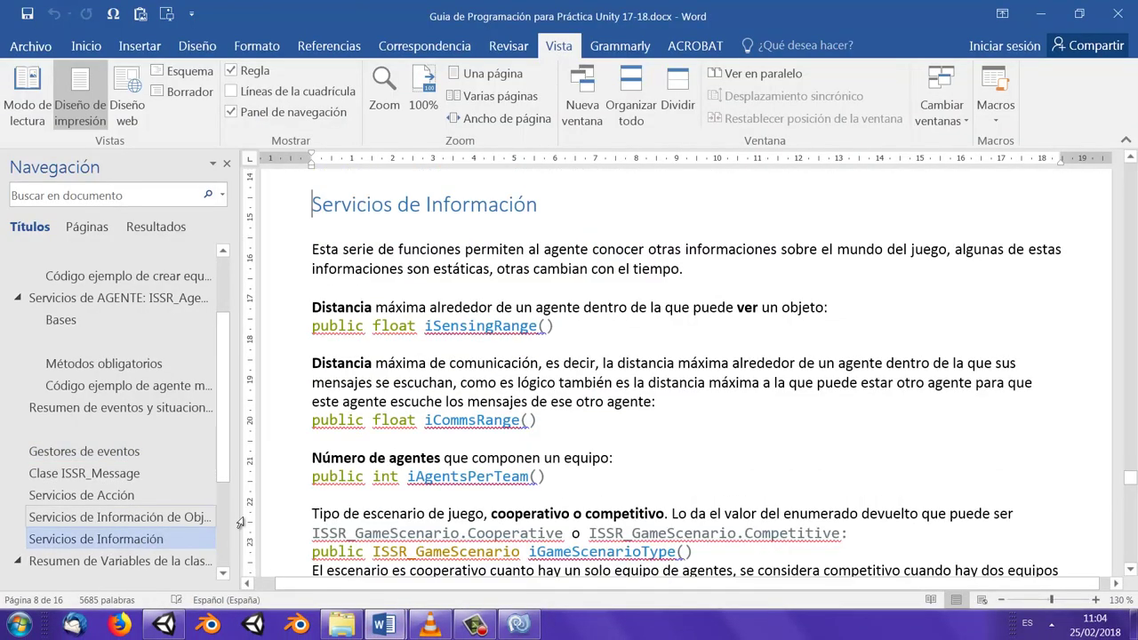
{"action": "left_click", "coordinate": [520, 625]}
{"action": "left_click", "coordinate": [22, 32]}
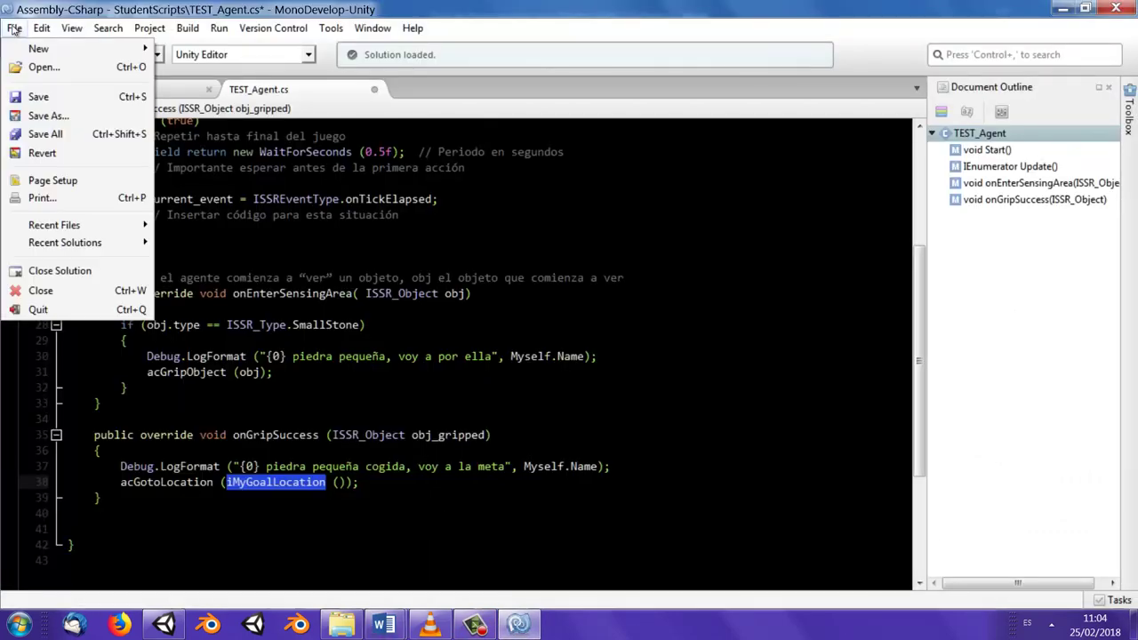
{"action": "left_click", "coordinate": [45, 134]}
{"action": "left_click", "coordinate": [163, 625]}
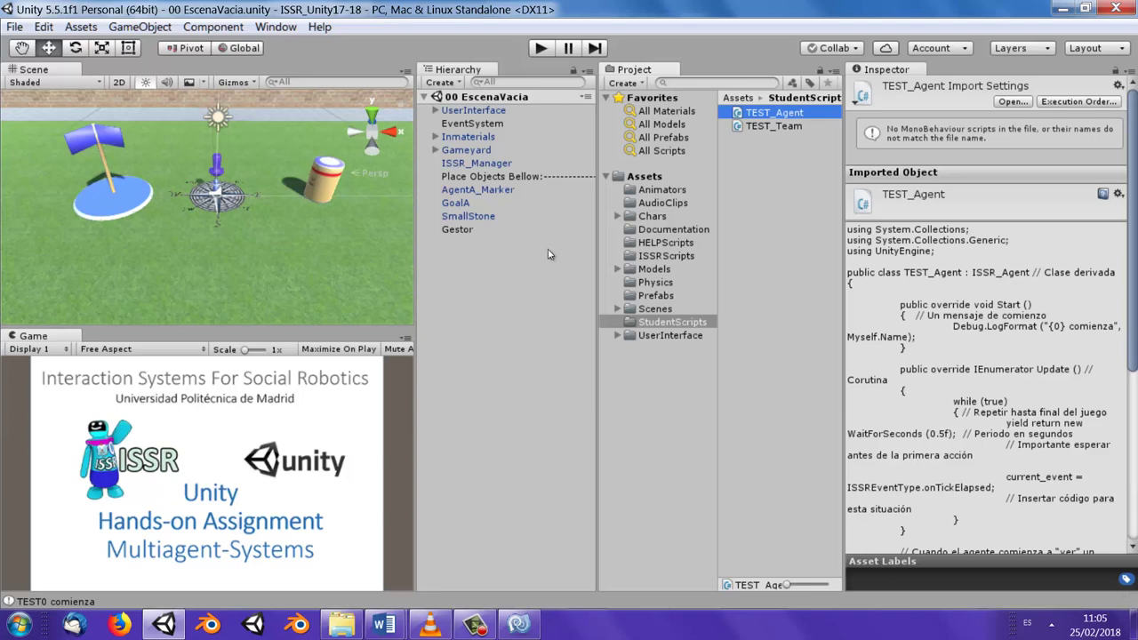
Run the game and confirm in the Console that TEST0 scores the SmallStone in GoalA
{"action": "left_click", "coordinate": [541, 49]}
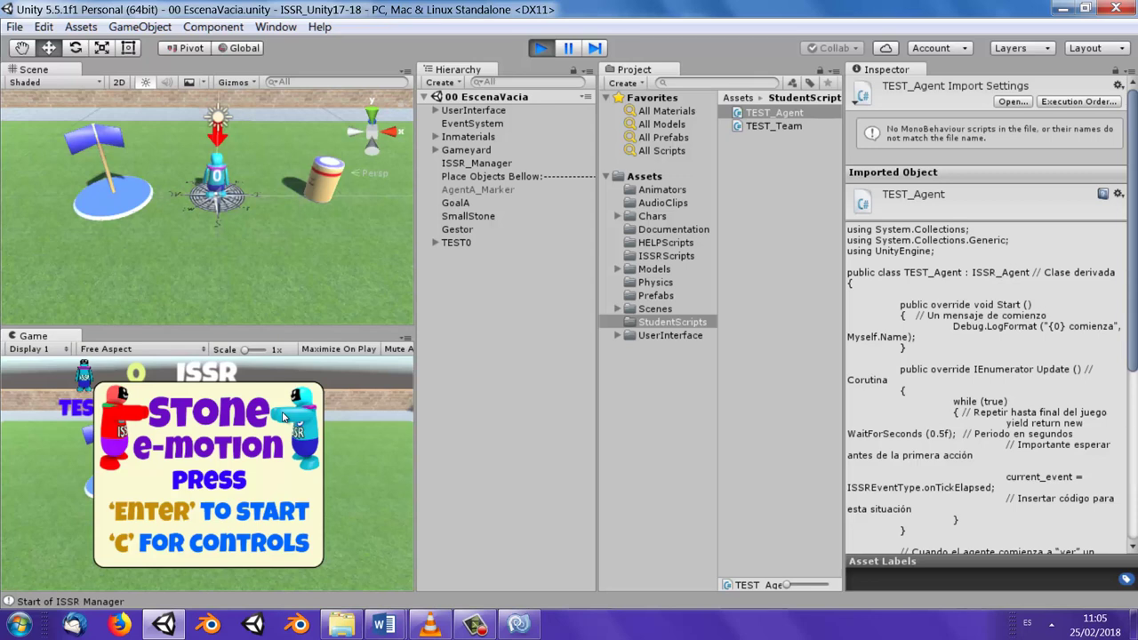
{"action": "key", "text": "Return"}
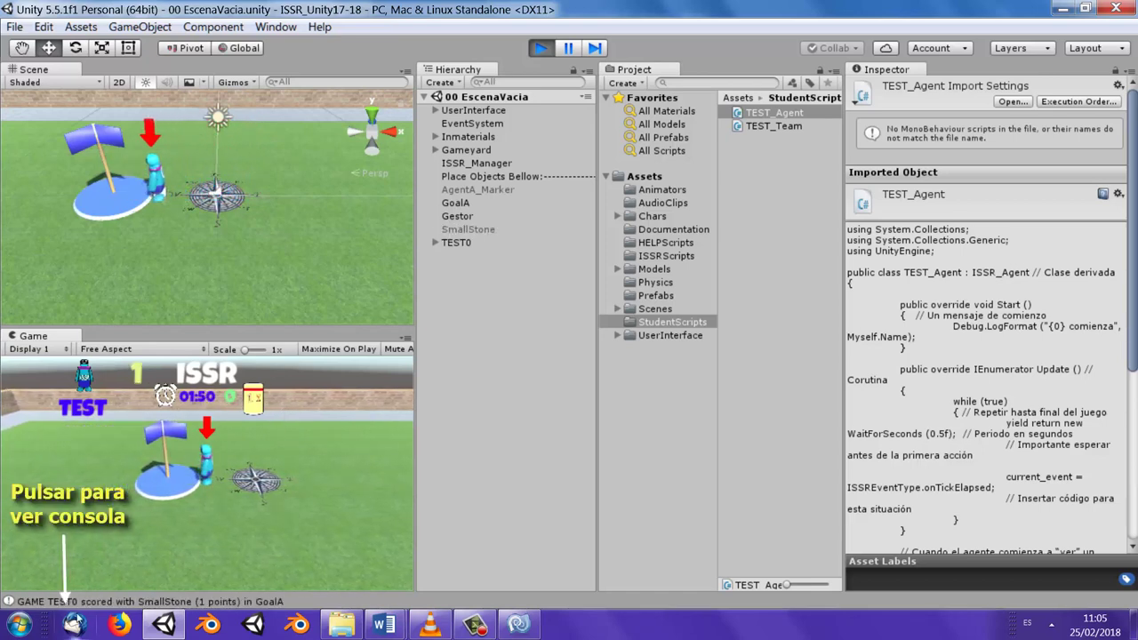
{"action": "left_click", "coordinate": [107, 602]}
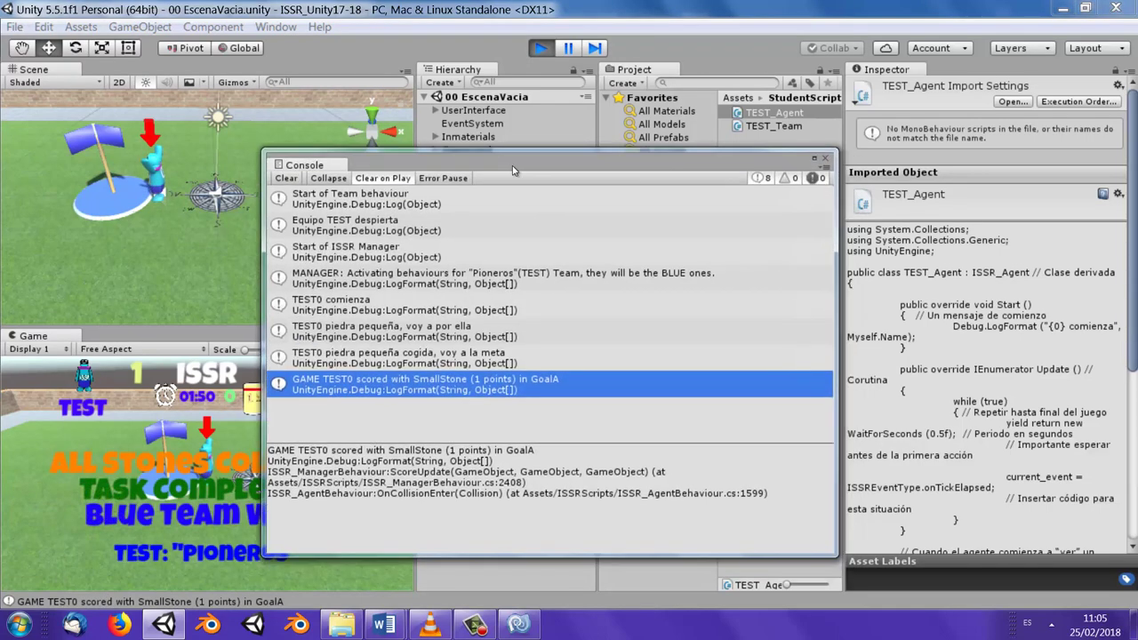
{"action": "left_click_drag", "start_coordinate": [551, 178], "coordinate": [536, 164]}
{"action": "left_click", "coordinate": [541, 49]}
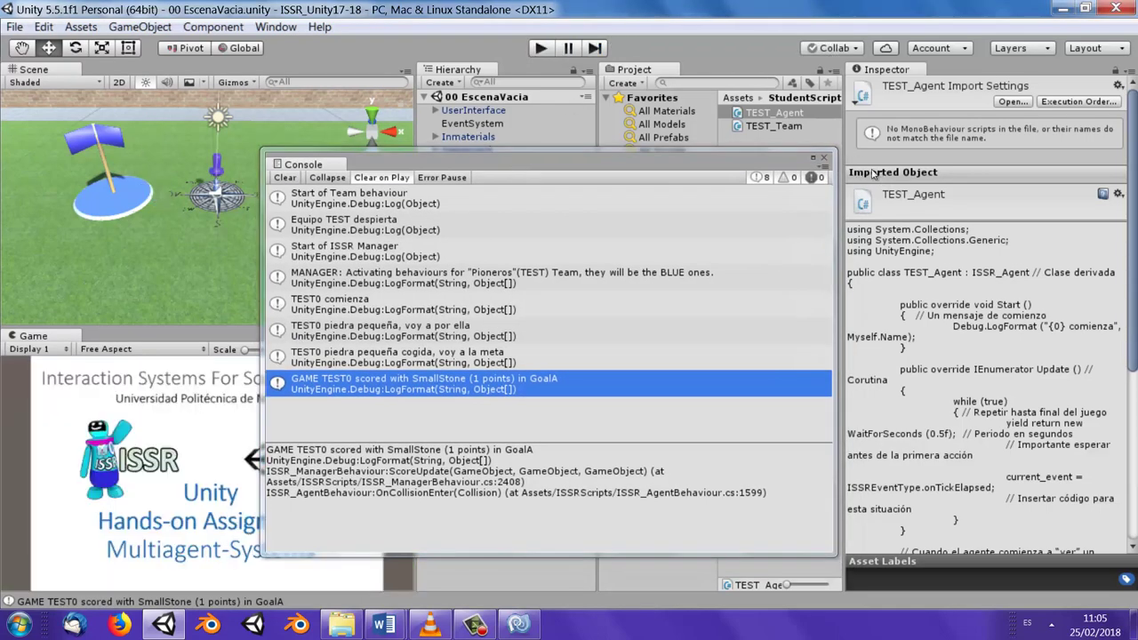
{"action": "left_click", "coordinate": [825, 159]}
Save the scene and the project
{"action": "left_click", "coordinate": [14, 27]}
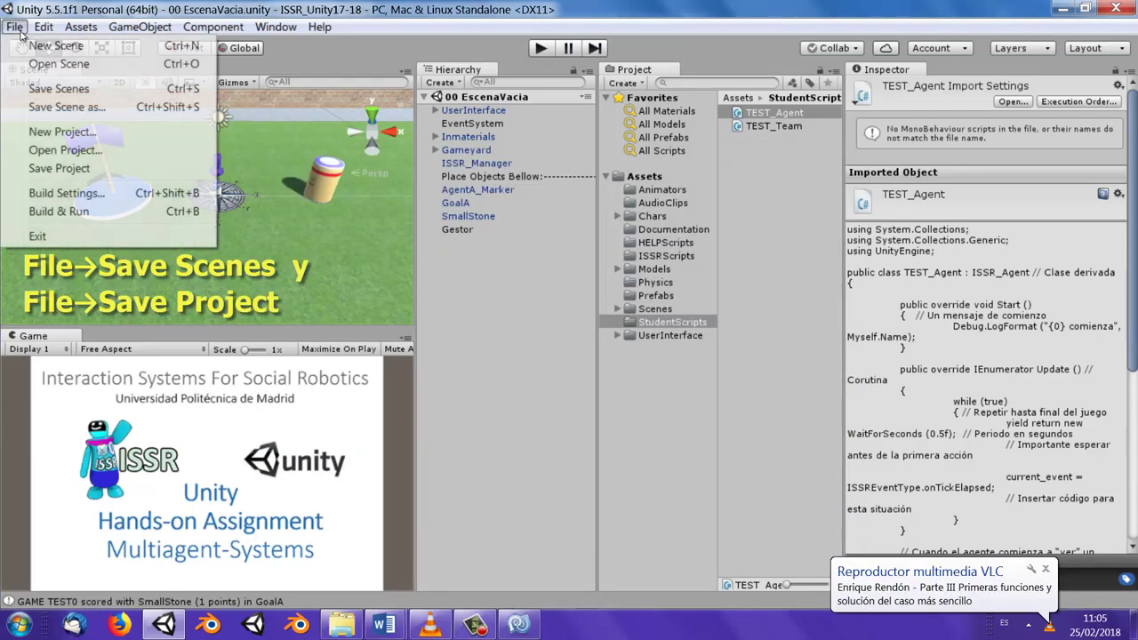
{"action": "left_click", "coordinate": [45, 88]}
{"action": "left_click", "coordinate": [14, 27]}
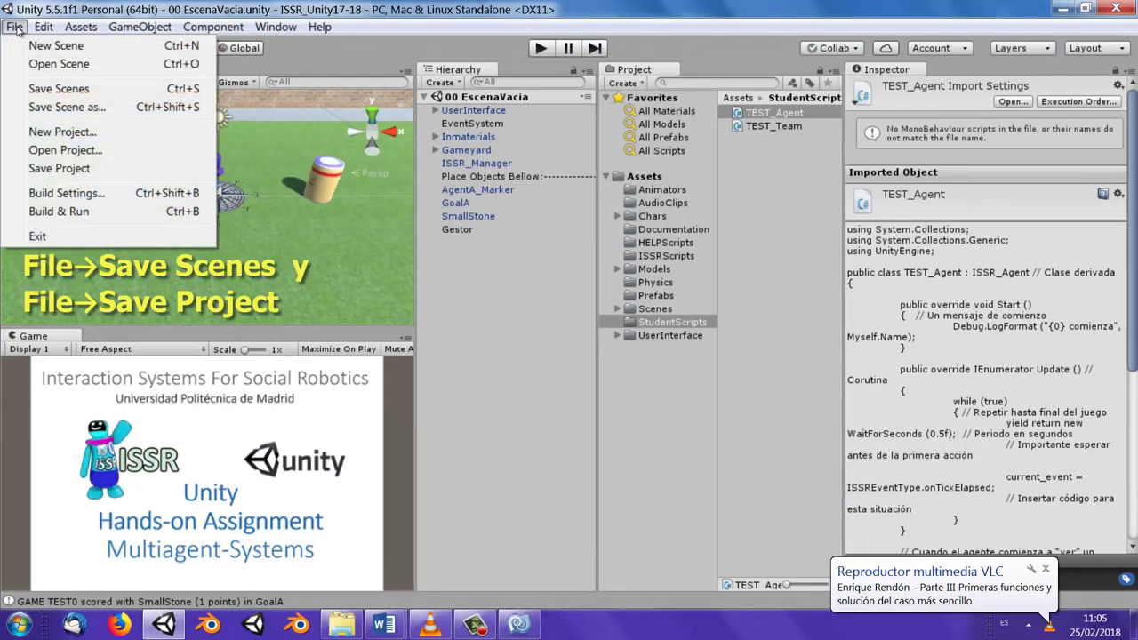
{"action": "left_click", "coordinate": [61, 168]}
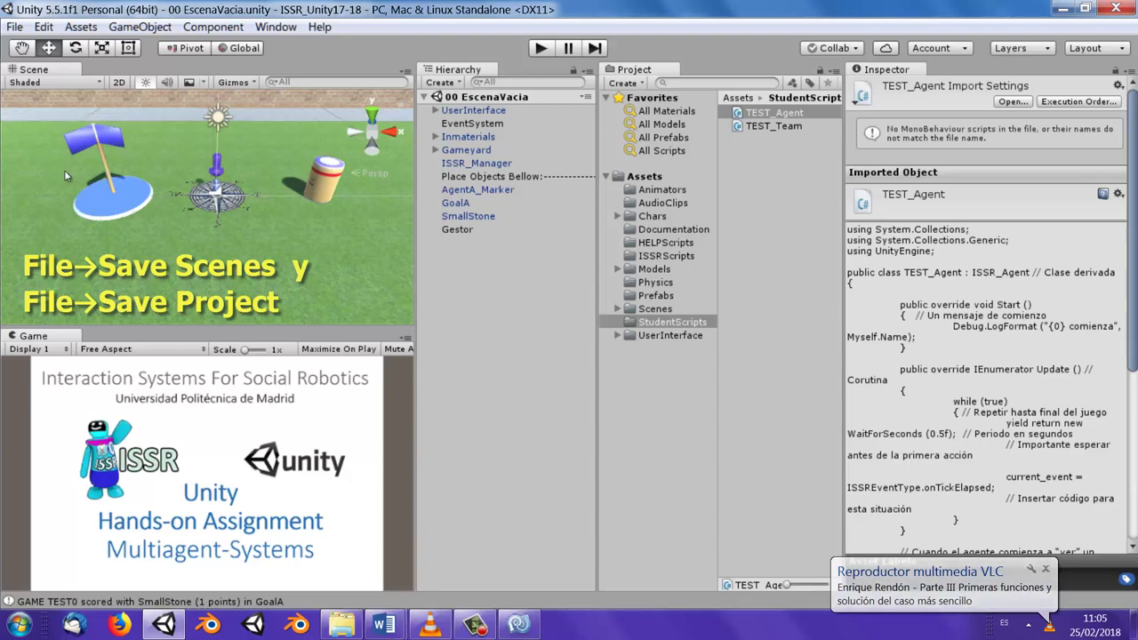